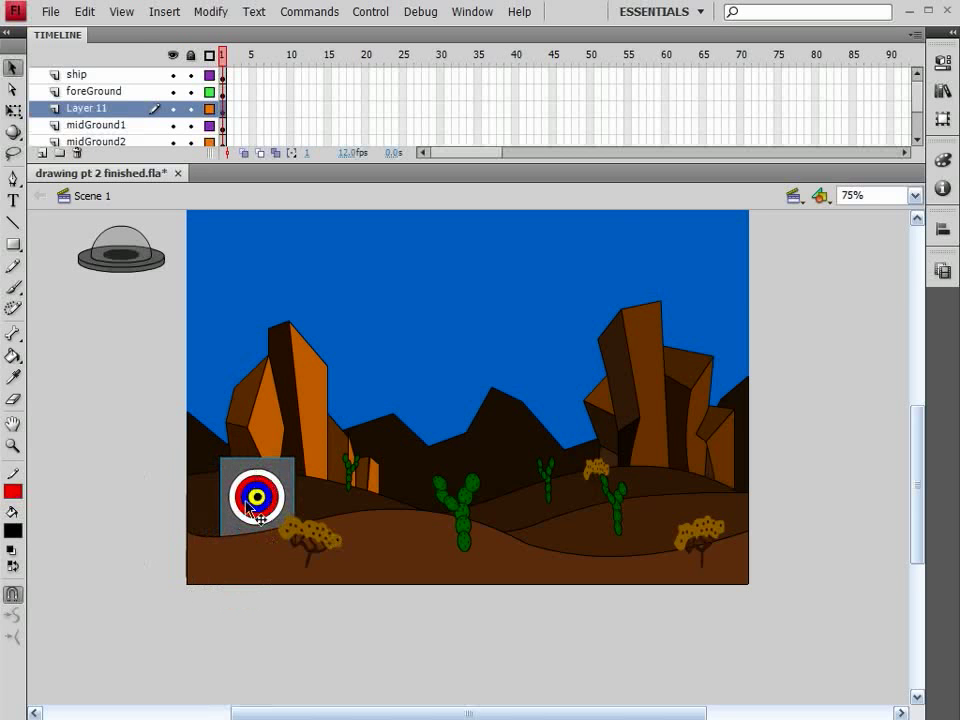
Inspect the instance name and the X and Y position of the selected target movie clip
{"action": "left_click", "coordinate": [943, 64]}
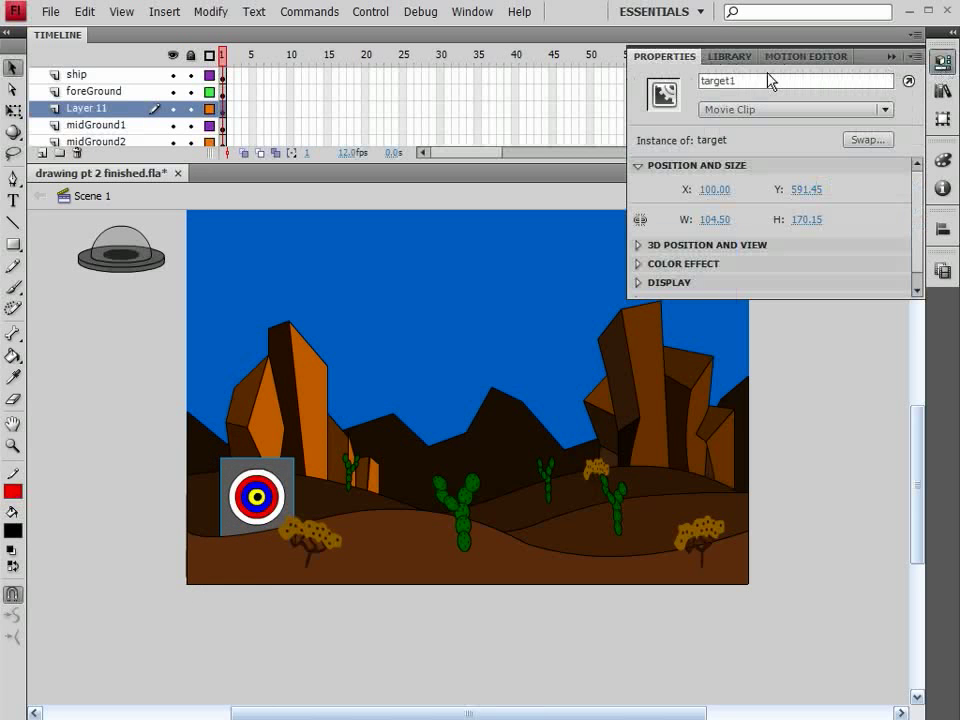
{"action": "double_click", "coordinate": [725, 81]}
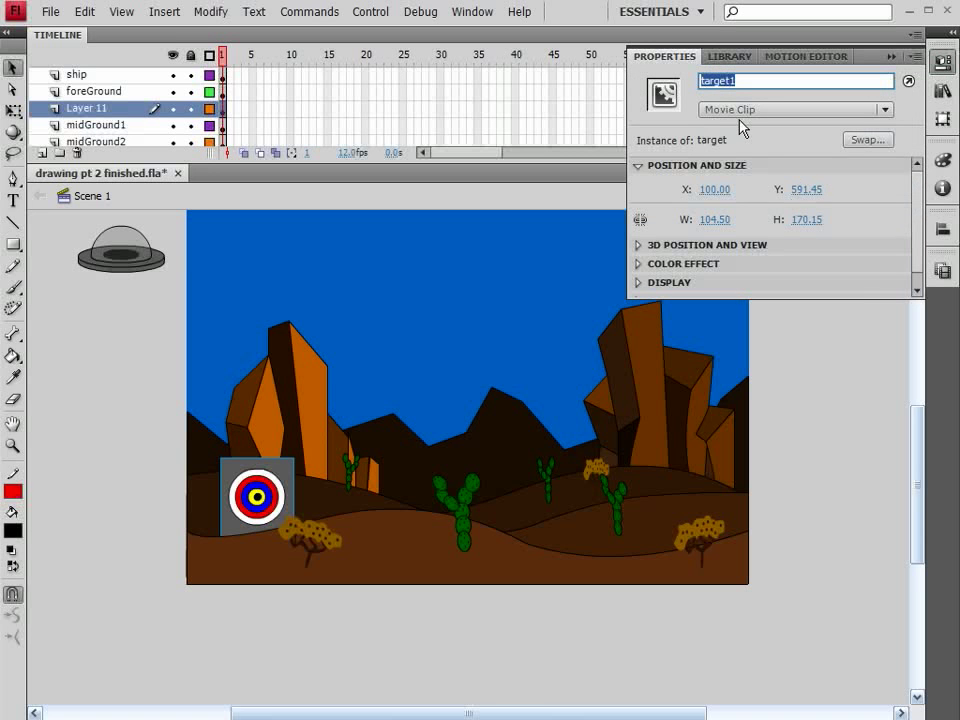
{"action": "left_click", "coordinate": [712, 191]}
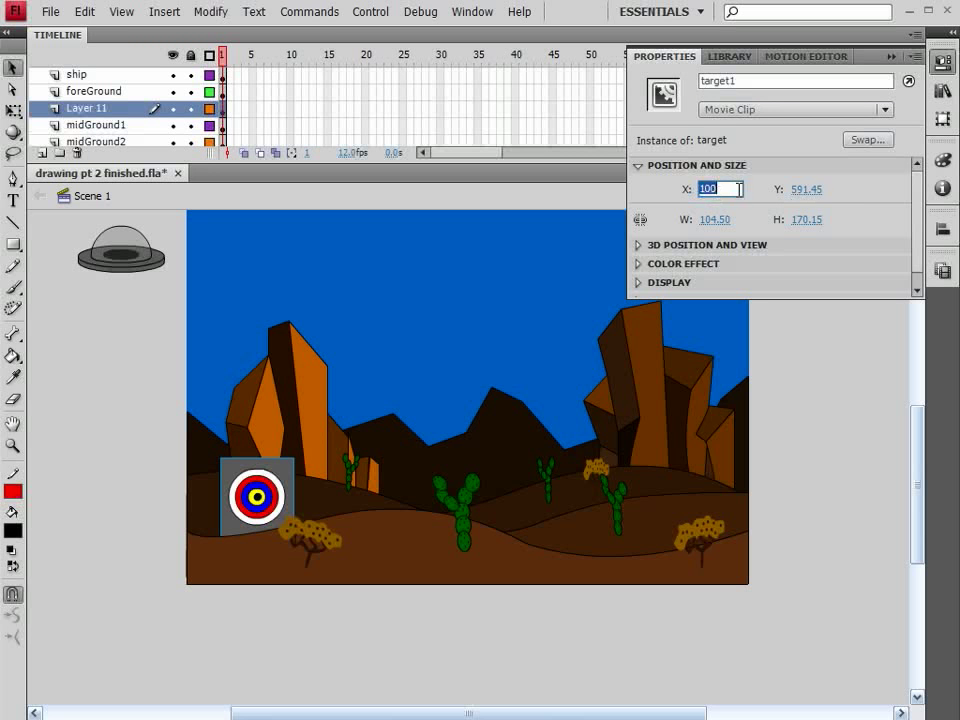
{"action": "key", "text": "Tab"}
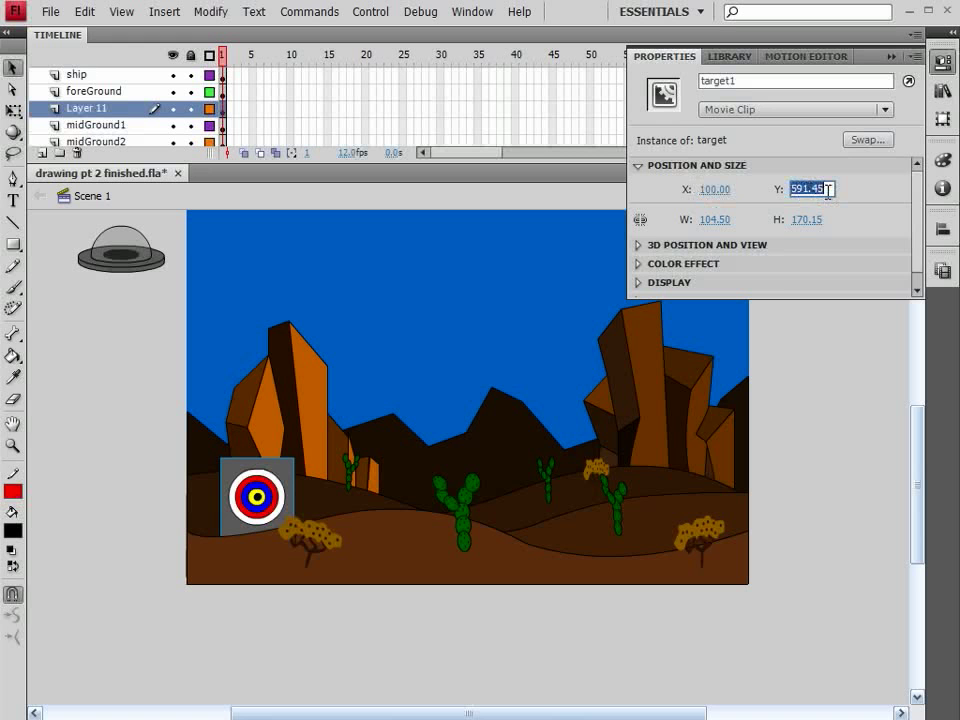
Nudge the target1 clip down behind the foreground hill and back up to its raised position
{"action": "left_click", "coordinate": [300, 497]}
{"action": "key", "text": "shift+Down"}
{"action": "key", "text": "shift+Down"}
{"action": "key", "text": "shift+Down"}
{"action": "key", "text": "shift+Down"}
{"action": "key", "text": "shift+Down"}
{"action": "key", "text": "shift+Down"}
{"action": "key", "text": "shift+Down"}
{"action": "key", "text": "shift+Down"}
{"action": "key", "text": "shift+Down"}
{"action": "key", "text": "shift+Down"}
{"action": "key", "text": "shift+Down"}
{"action": "key", "text": "shift+Down"}
{"action": "key", "text": "shift+Down"}
{"action": "key", "text": "shift+Down"}
{"action": "key", "text": "shift+Down"}
{"action": "key", "text": "shift+Down"}
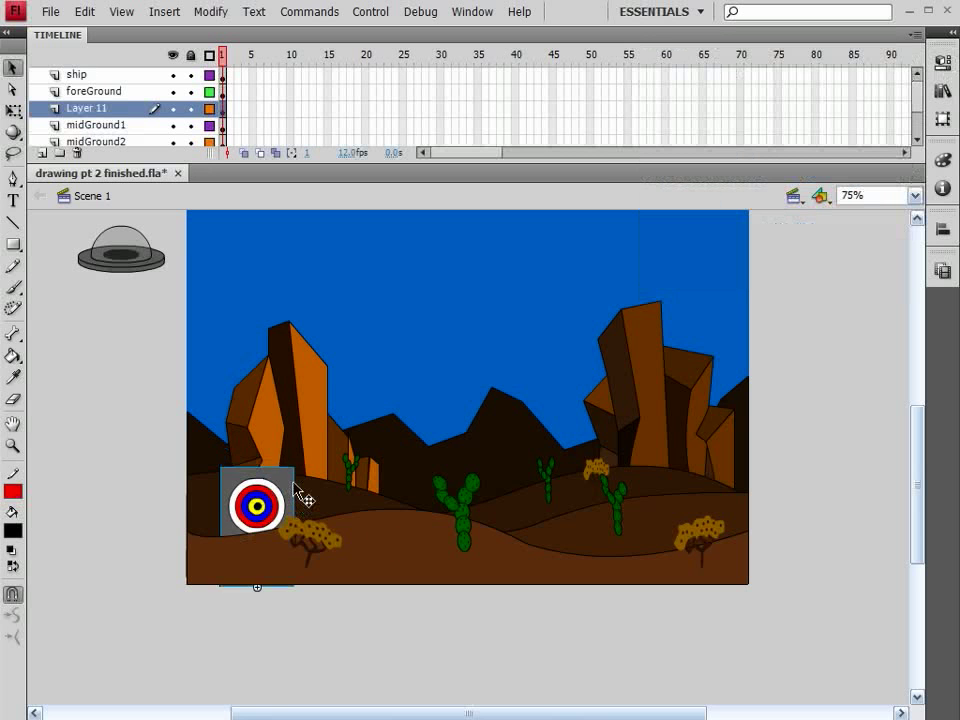
{"action": "key", "text": "shift+Up"}
{"action": "key", "text": "shift+Up"}
{"action": "key", "text": "shift+Up"}
{"action": "key", "text": "shift+Up"}
{"action": "key", "text": "shift+Up"}
{"action": "key", "text": "shift+Up"}
{"action": "key", "text": "shift+Up"}
{"action": "key", "text": "shift+Up"}
{"action": "key", "text": "shift+Up"}
{"action": "key", "text": "shift+Up"}
{"action": "key", "text": "shift+Up"}
{"action": "key", "text": "shift+Up"}
{"action": "key", "text": "shift+Up"}
{"action": "key", "text": "shift+Up"}
{"action": "key", "text": "shift+Up"}
{"action": "key", "text": "shift+Up"}
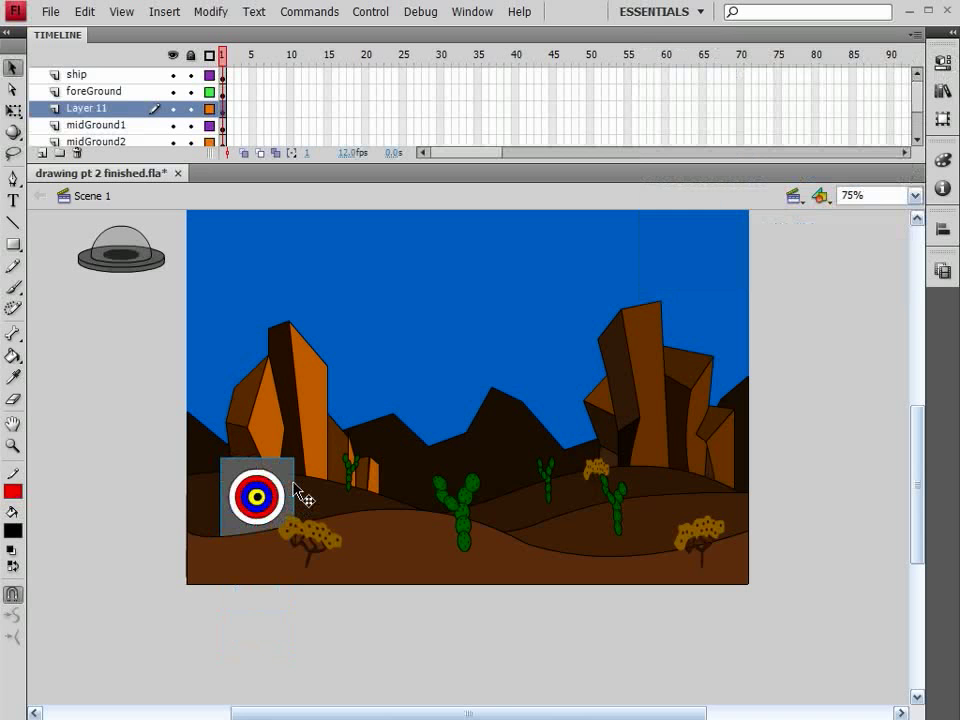
Nudge the target1 clip straight down until it sits just below the stage, at about Y 780
{"action": "key", "text": "shift+Down"}
{"action": "key", "text": "shift+Down"}
{"action": "key", "text": "shift+Down"}
{"action": "key", "text": "shift+Down"}
{"action": "key", "text": "shift+Down"}
{"action": "key", "text": "shift+Down"}
{"action": "key", "text": "shift+Down"}
{"action": "key", "text": "shift+Down"}
{"action": "key", "text": "shift+Down"}
{"action": "key", "text": "shift+Down"}
{"action": "key", "text": "shift+Down"}
{"action": "key", "text": "shift+Down"}
{"action": "key", "text": "shift+Down"}
{"action": "key", "text": "shift+Down"}
{"action": "key", "text": "shift+Down"}
{"action": "key", "text": "shift+Down"}
{"action": "key", "text": "shift+Down"}
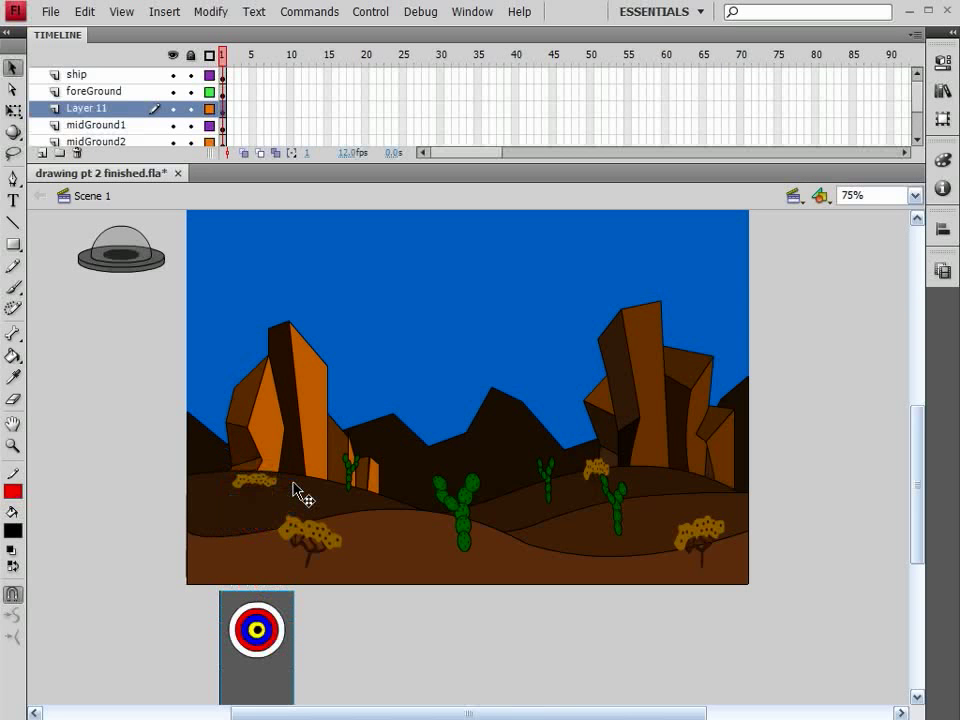
{"action": "key", "text": "shift+Down"}
Set the Y position of the target1 clip to exactly 780
{"action": "left_click", "coordinate": [942, 62]}
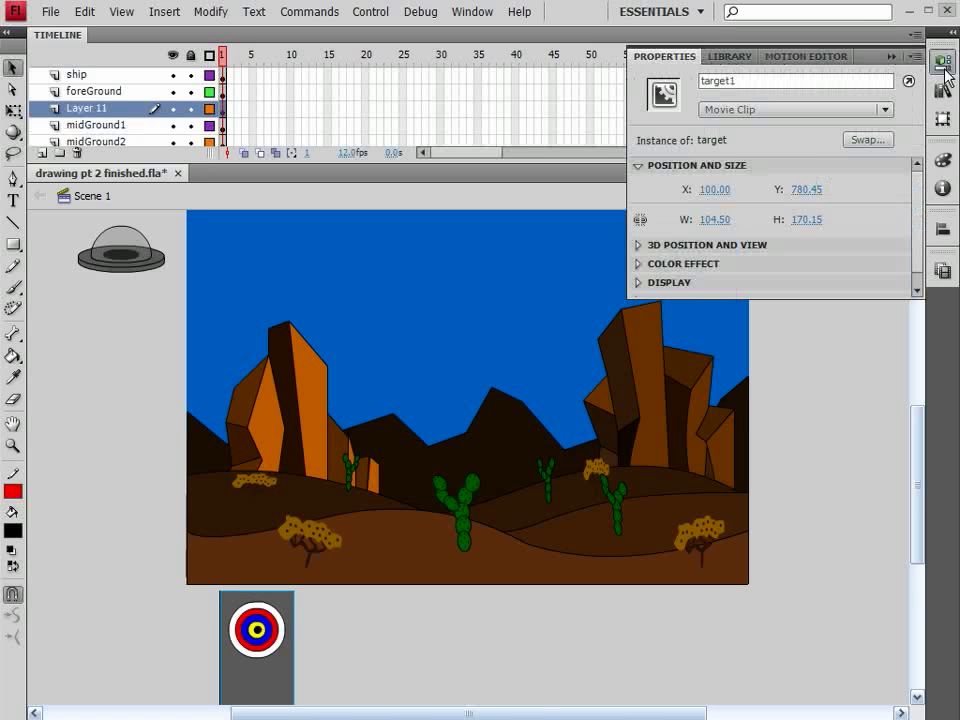
{"action": "left_click", "coordinate": [806, 189]}
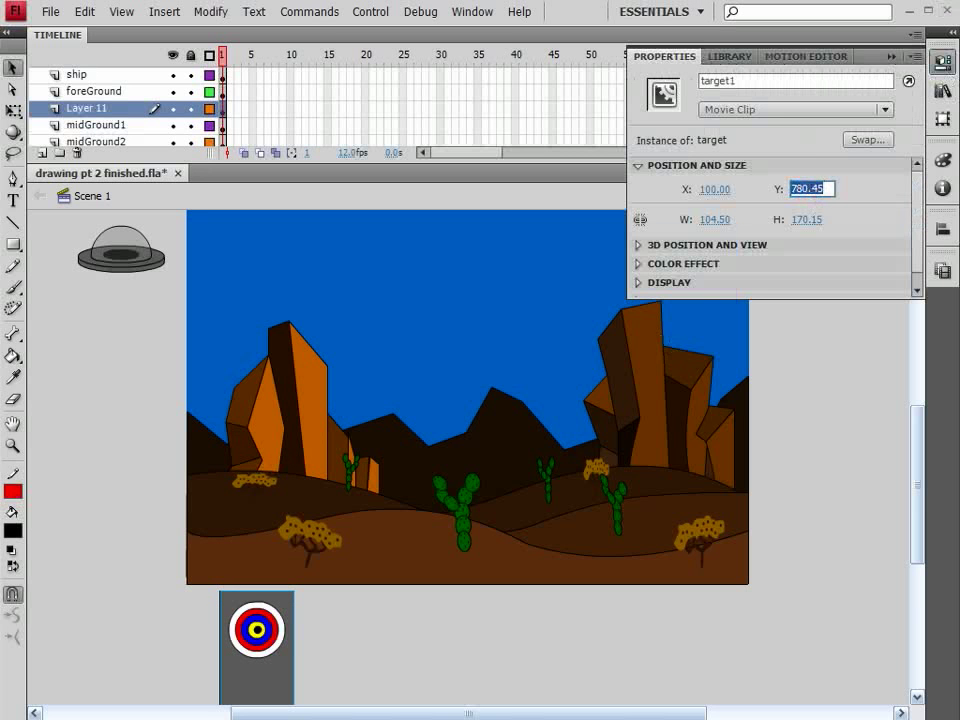
{"action": "key", "text": "Return"}
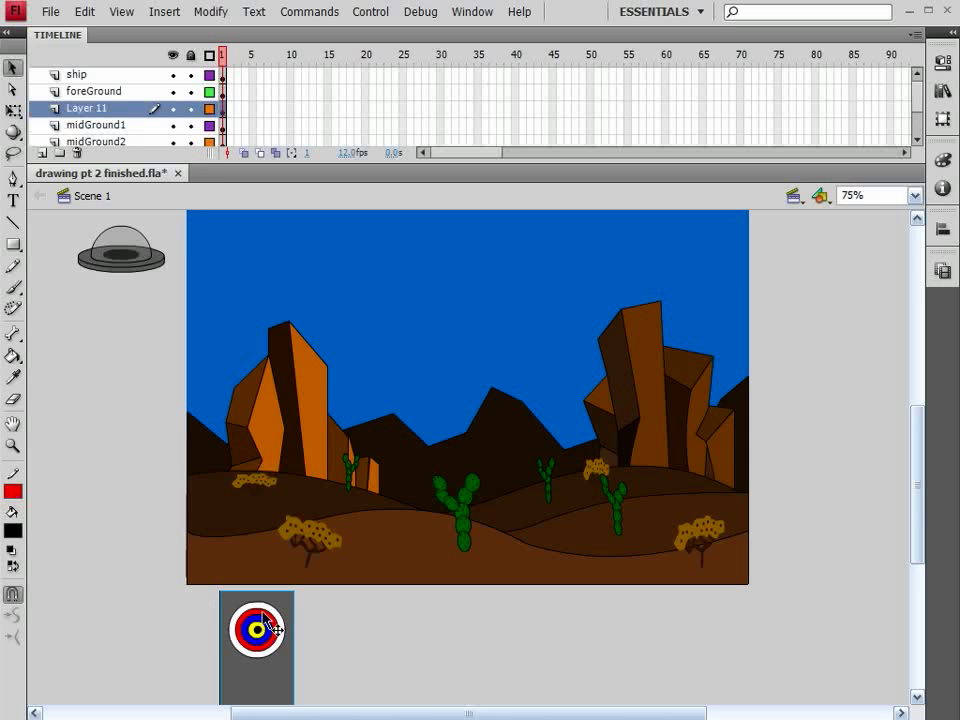
{"action": "left_click", "coordinate": [945, 64]}
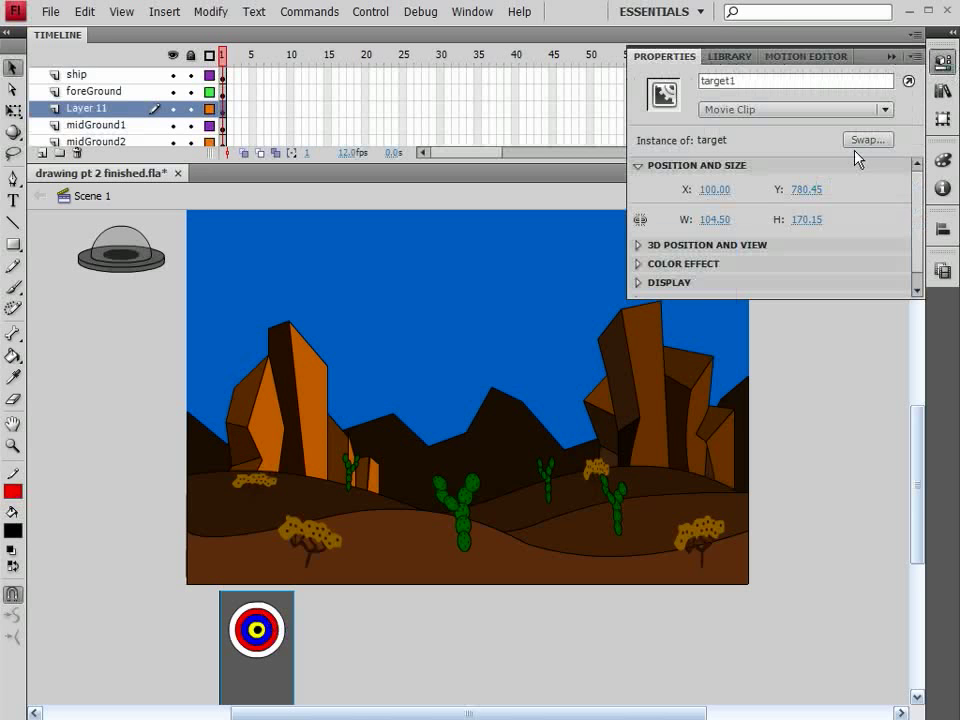
{"action": "left_click", "coordinate": [810, 194]}
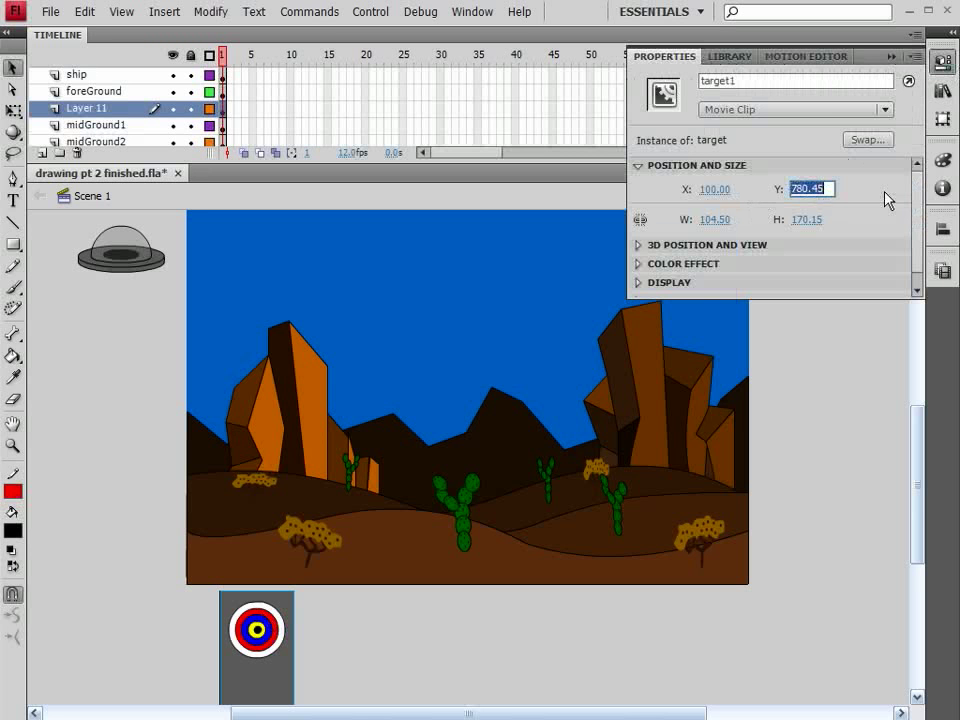
{"action": "type", "text": "780"}
{"action": "key", "text": "Return"}
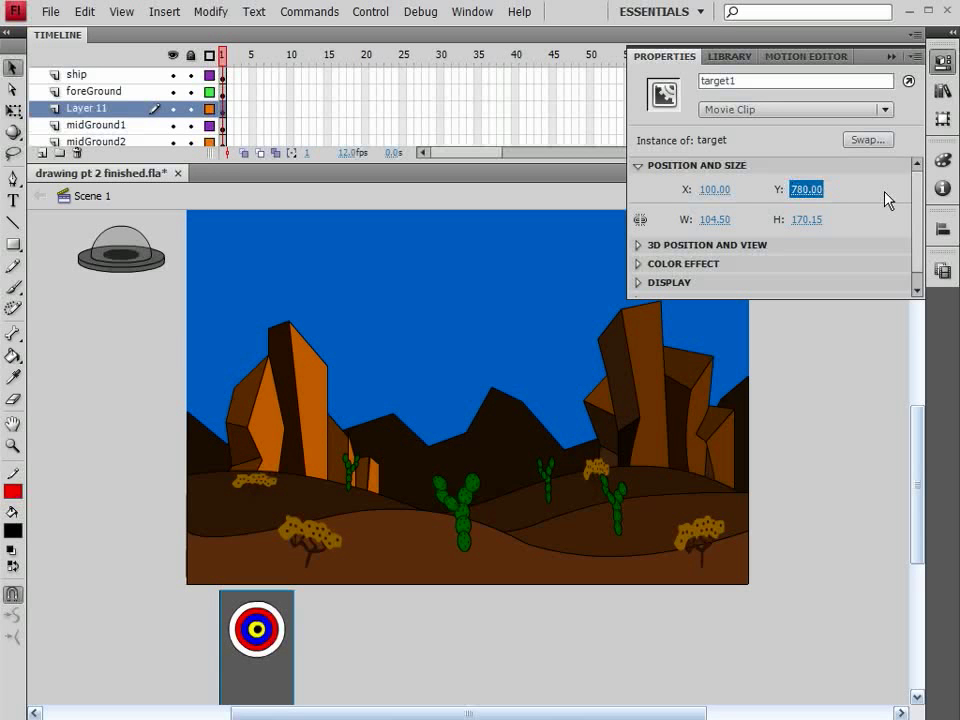
Nudge the target1 clip up until its Y position is 580, with its bullseye above the foreground hill
{"action": "key", "text": "shift+Down"}
{"action": "key", "text": "shift+Down"}
{"action": "key", "text": "shift+Down"}
{"action": "key", "text": "shift+Down"}
{"action": "key", "text": "shift+Down"}
{"action": "key", "text": "shift+Down"}
{"action": "key", "text": "shift+Down"}
{"action": "key", "text": "shift+Down"}
{"action": "key", "text": "shift+Down"}
{"action": "key", "text": "shift+Down"}
{"action": "key", "text": "shift+Down"}
{"action": "key", "text": "shift+Down"}
{"action": "key", "text": "shift+Down"}
{"action": "key", "text": "shift+Down"}
{"action": "key", "text": "shift+Down"}
{"action": "key", "text": "shift+Down"}
{"action": "key", "text": "shift+Down"}
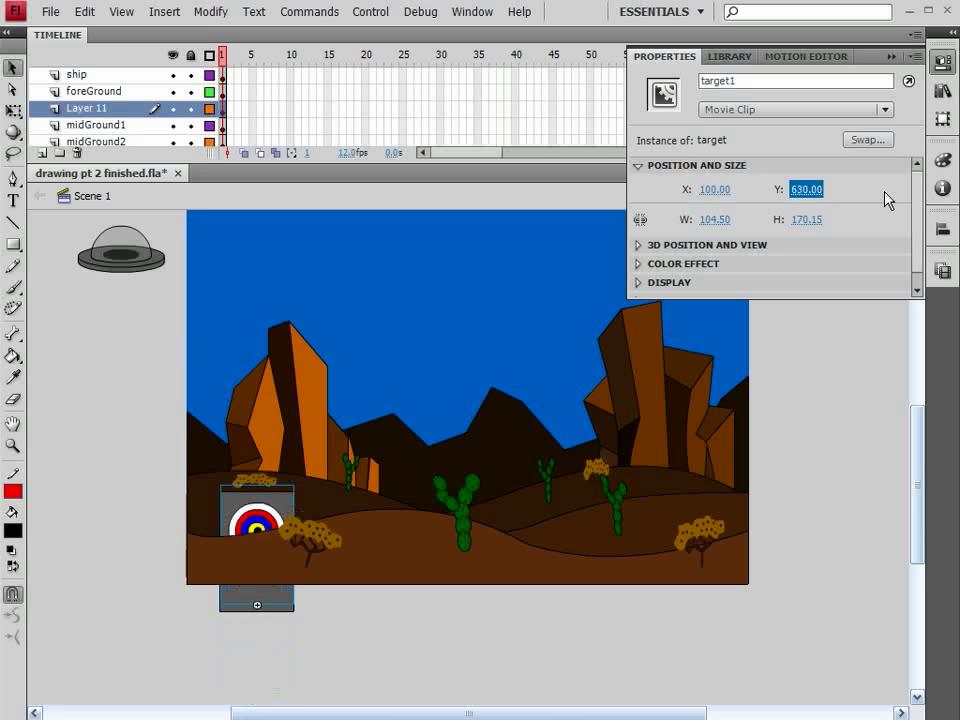
{"action": "key", "text": "shift+Down"}
{"action": "key", "text": "shift+Down"}
{"action": "key", "text": "shift+Down"}
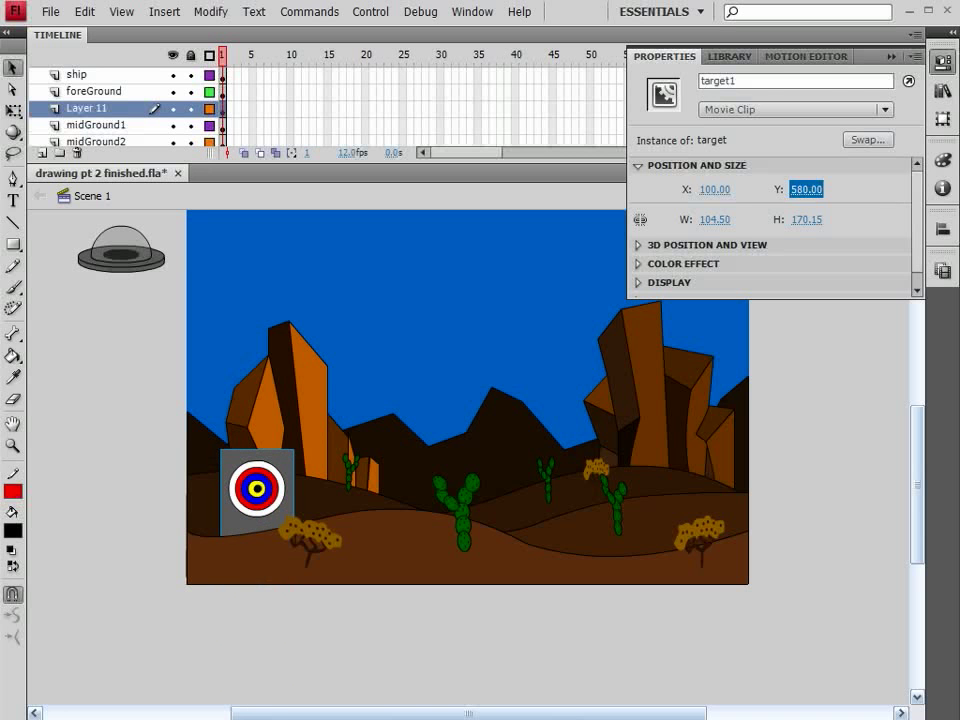
{"action": "key", "text": "ctrl+F3"}
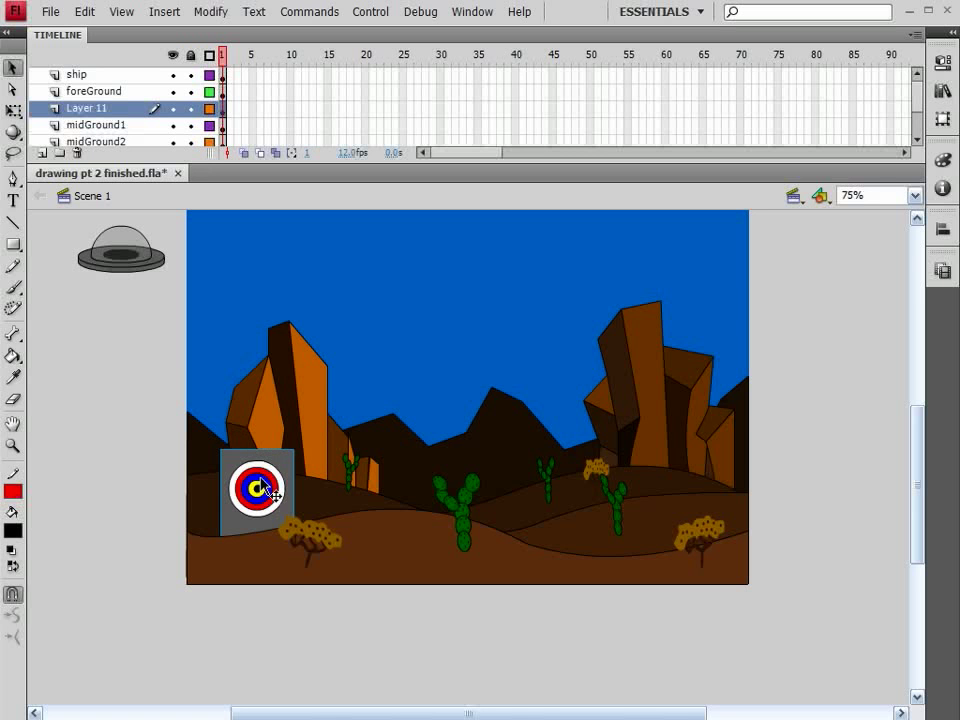
Nudge the target1 clip back down until it is fully below the stage
{"action": "key", "text": "shift+Down"}
{"action": "key", "text": "shift+Down"}
{"action": "key", "text": "shift+Down"}
{"action": "key", "text": "shift+Down"}
{"action": "key", "text": "shift+Down"}
{"action": "key", "text": "shift+Down"}
{"action": "key", "text": "shift+Down"}
{"action": "key", "text": "shift+Down"}
{"action": "key", "text": "shift+Down"}
{"action": "key", "text": "shift+Down"}
{"action": "key", "text": "shift+Down"}
{"action": "key", "text": "shift+Down"}
{"action": "key", "text": "shift+Down"}
{"action": "key", "text": "shift+Down"}
{"action": "key", "text": "shift+Down"}
{"action": "key", "text": "shift+Down"}
{"action": "key", "text": "shift+Down"}
{"action": "key", "text": "shift+Down"}
{"action": "key", "text": "shift+Down"}
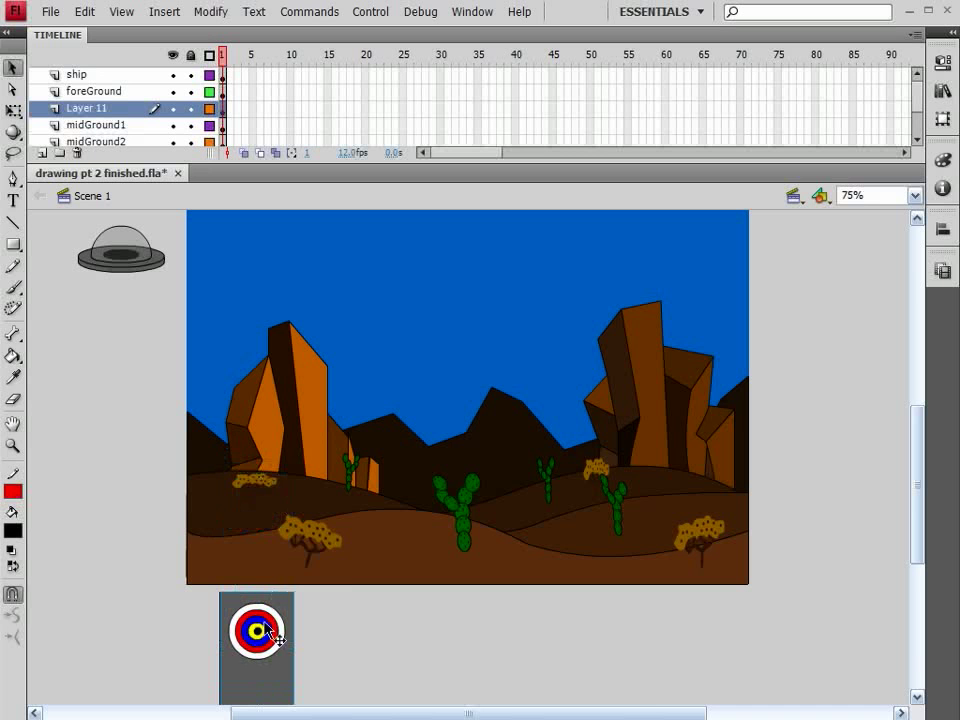
Duplicate the target below the stage at about X 622, name the copy target2 and set its Y position to 780
{"action": "left_click_drag", "start_coordinate": [274, 626], "coordinate": [629, 631], "text": "alt"}
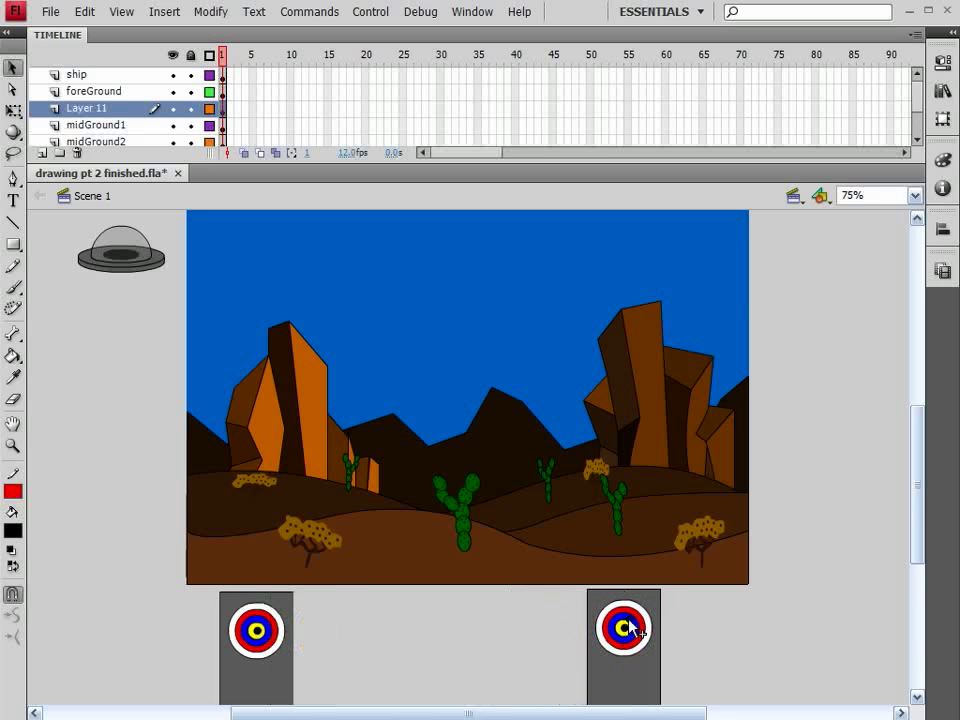
{"action": "left_click", "coordinate": [943, 64]}
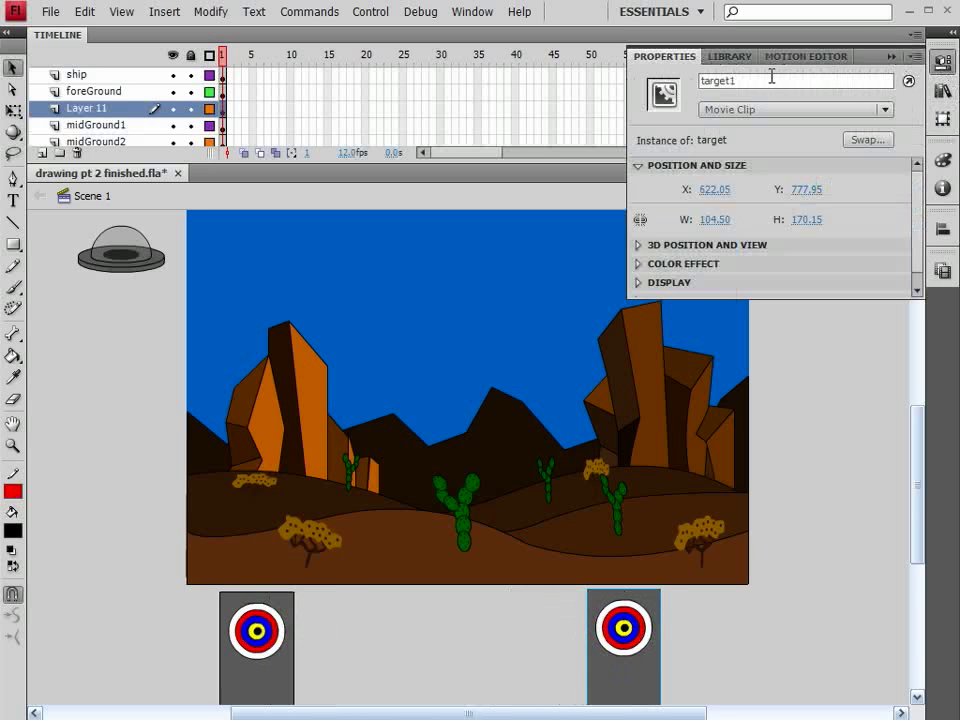
{"action": "left_click", "coordinate": [764, 82]}
{"action": "left_click", "coordinate": [799, 190]}
{"action": "type", "text": "780"}
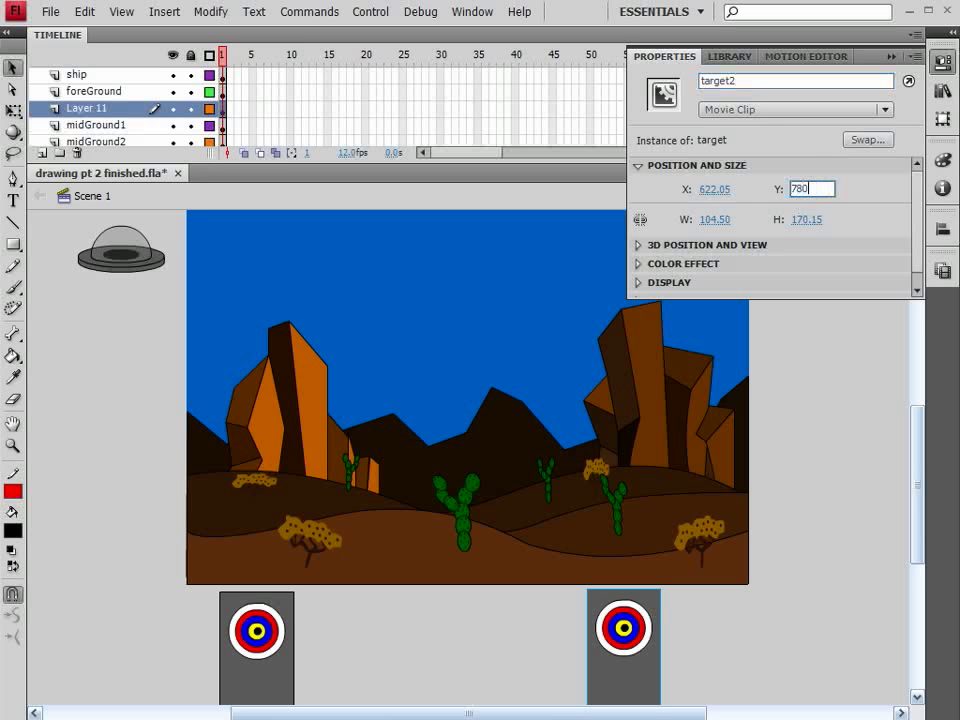
{"action": "key", "text": "Return"}
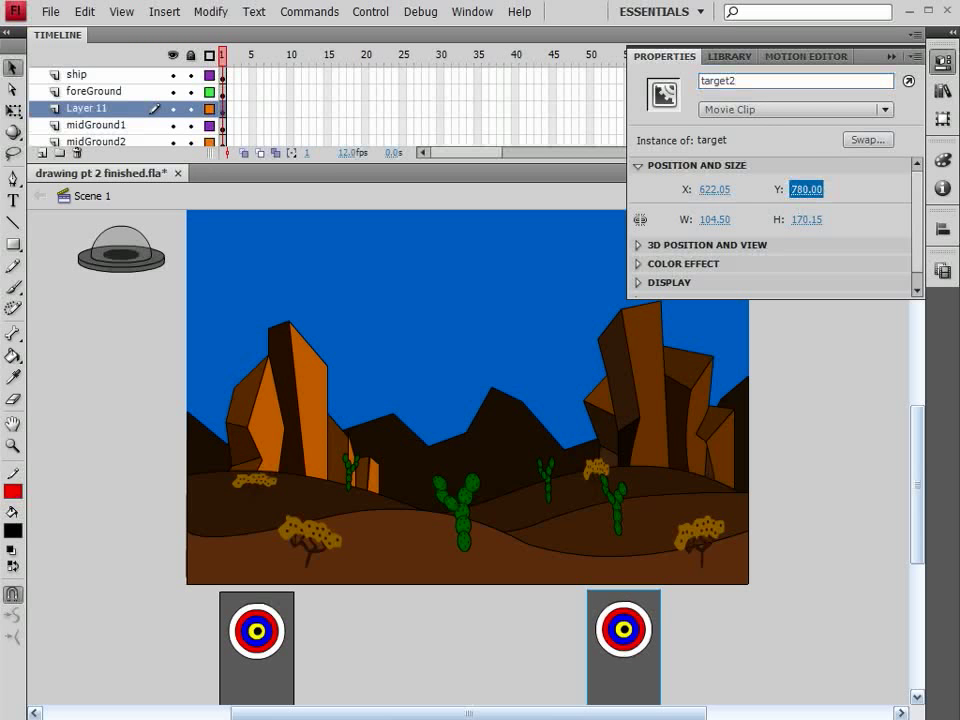
Nudge the target2 clip up until its Y position is 610, with its bullseye above the foreground hill
{"action": "key", "text": "shift+Up"}
{"action": "key", "text": "shift+Down"}
{"action": "key", "text": "shift+Down"}
{"action": "key", "text": "shift+Down"}
{"action": "key", "text": "shift+Down"}
{"action": "key", "text": "shift+Down"}
{"action": "key", "text": "shift+Down"}
{"action": "key", "text": "shift+Down"}
{"action": "key", "text": "shift+Down"}
{"action": "key", "text": "shift+Down"}
{"action": "key", "text": "shift+Down"}
{"action": "key", "text": "shift+Down"}
{"action": "key", "text": "shift+Down"}
{"action": "key", "text": "shift+Down"}
{"action": "key", "text": "shift+Down"}
{"action": "key", "text": "shift+Down"}
{"action": "key", "text": "shift+Down"}
{"action": "key", "text": "shift+Down"}
{"action": "key", "text": "shift+Down"}
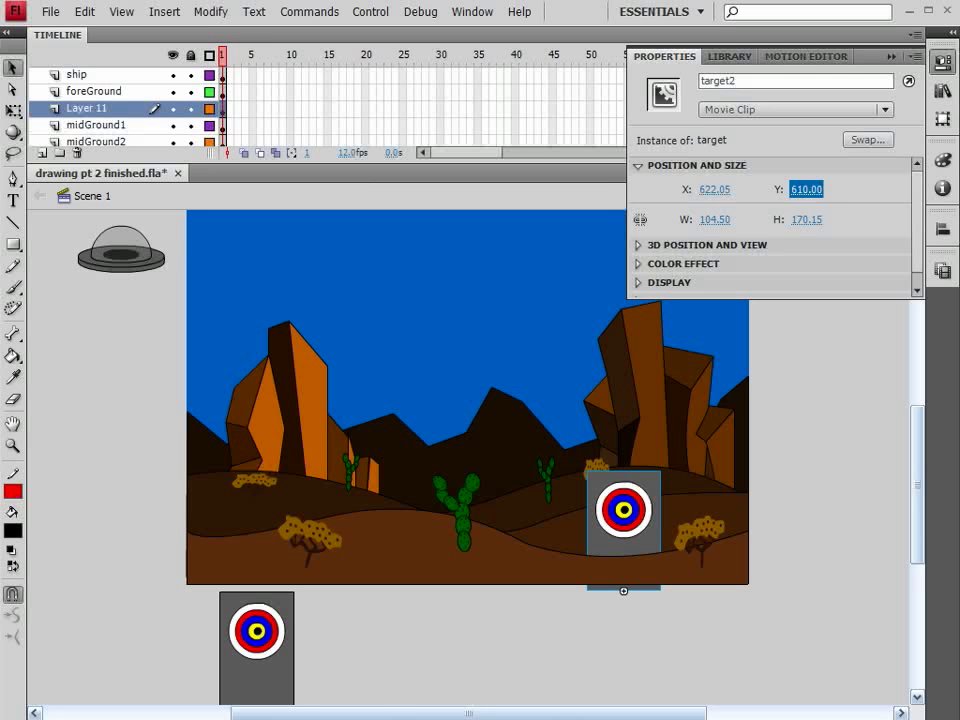
{"action": "key", "text": "Return"}
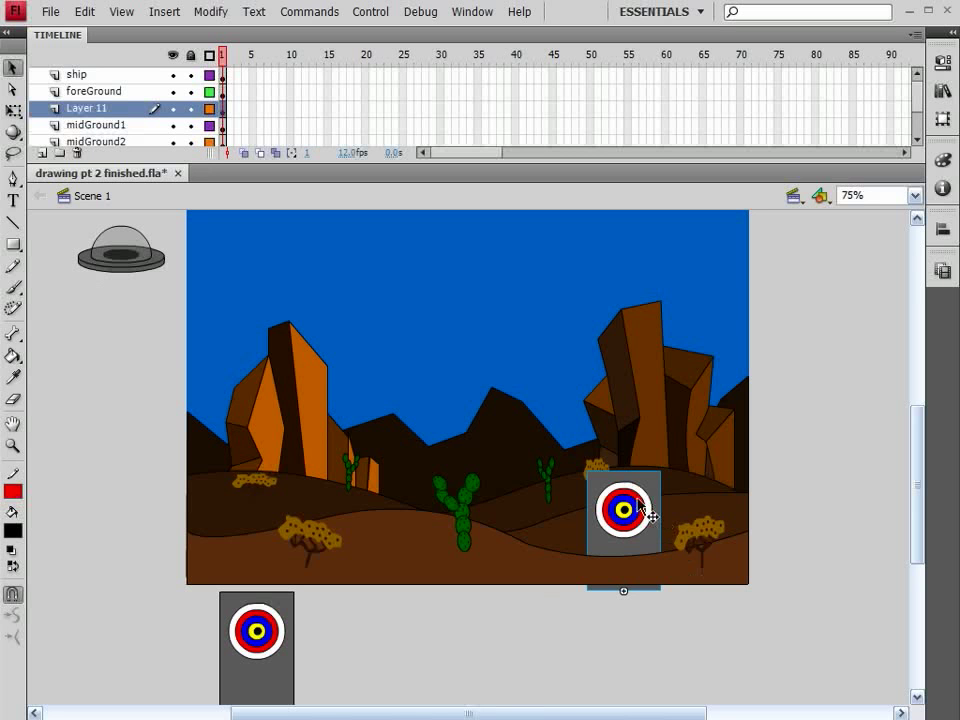
Nudge the target2 clip back down until it is fully hidden below the stage
{"action": "key", "text": "shift+Down"}
{"action": "key", "text": "shift+Down"}
{"action": "key", "text": "shift+Down"}
{"action": "key", "text": "shift+Down"}
{"action": "key", "text": "shift+Down"}
{"action": "key", "text": "shift+Down"}
{"action": "key", "text": "shift+Down"}
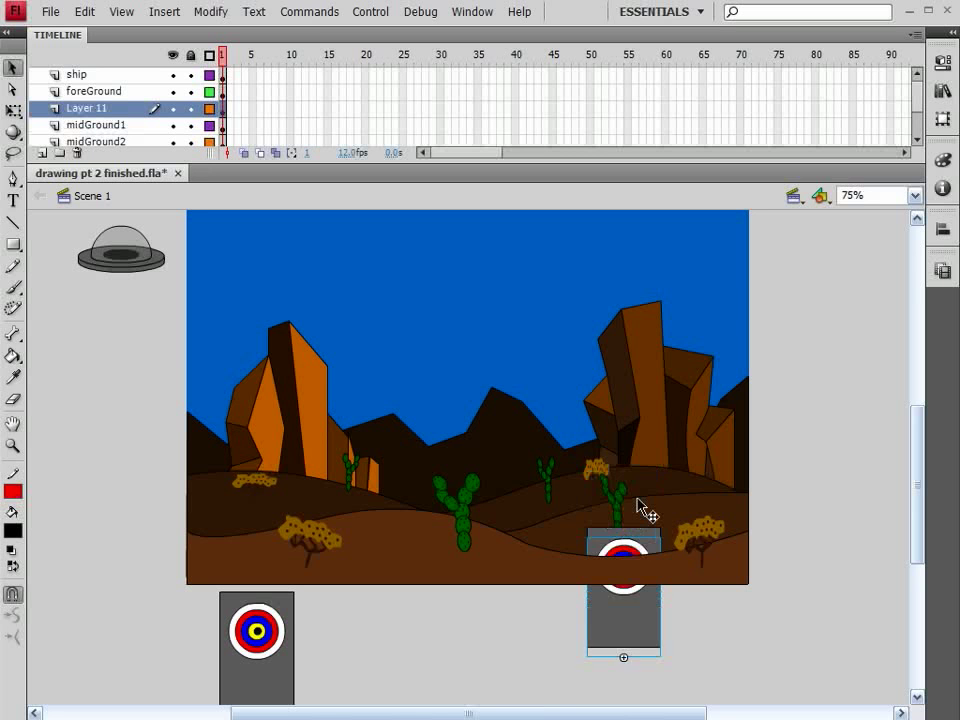
{"action": "key", "text": "shift+Down"}
{"action": "key", "text": "shift+Down"}
{"action": "key", "text": "shift+Down"}
{"action": "key", "text": "shift+Down"}
{"action": "key", "text": "shift+Down"}
{"action": "key", "text": "shift+Down"}
{"action": "key", "text": "shift+Down"}
{"action": "key", "text": "shift+Down"}
{"action": "key", "text": "shift+Down"}
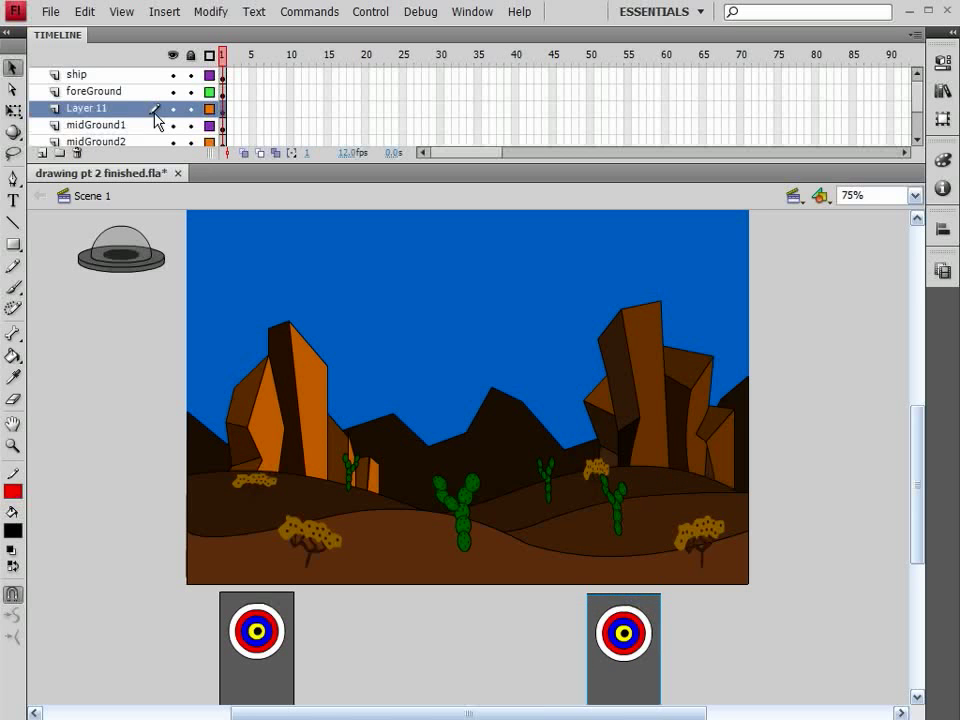
Rename Layer 11 as targets1
{"action": "double_click", "coordinate": [107, 109]}
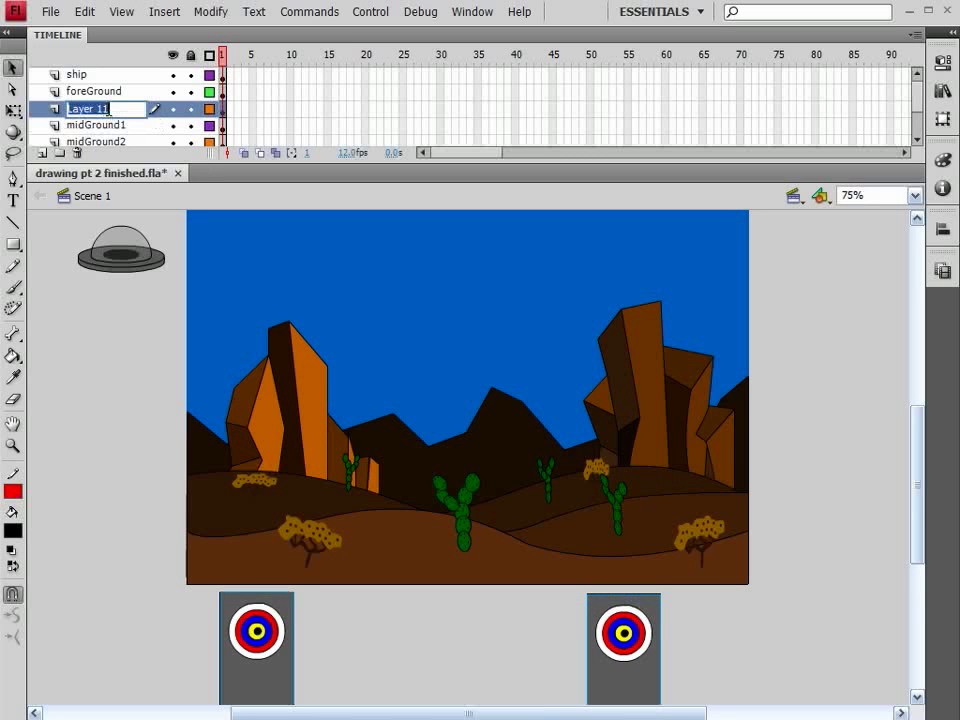
{"action": "type", "text": "TARGET"}
{"action": "key", "text": "BackSpace"}
{"action": "key", "text": "BackSpace"}
{"action": "key", "text": "BackSpace"}
{"action": "key", "text": "BackSpace"}
{"action": "key", "text": "BackSpace"}
{"action": "key", "text": "BackSpace"}
{"action": "type", "text": "targets1"}
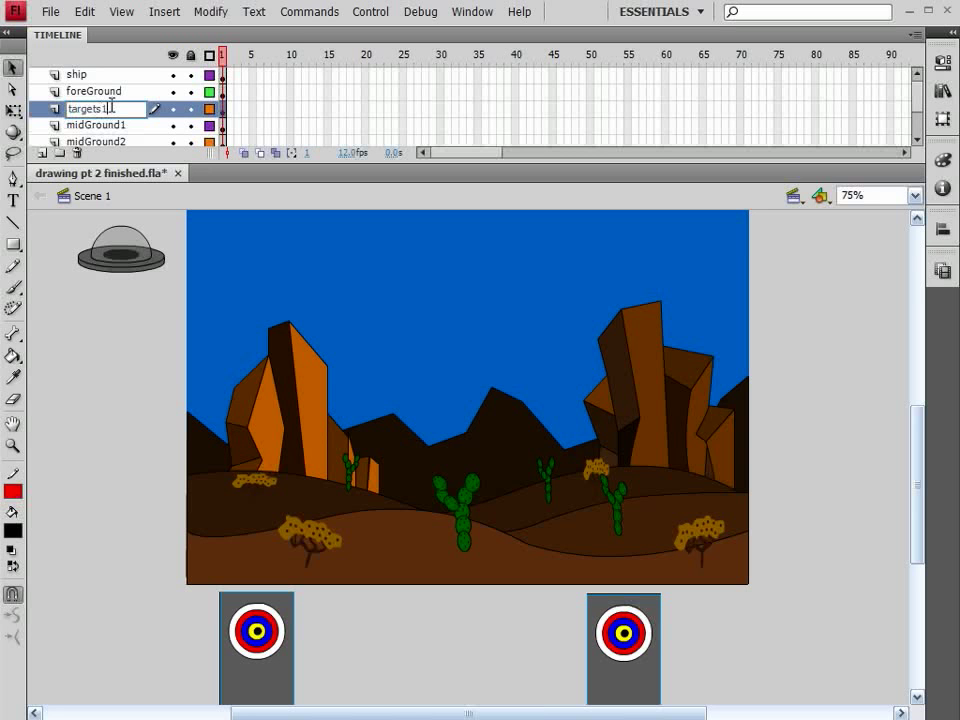
Lock all existing layers and add a new layer named targets2 directly above midGround2
{"action": "left_click", "coordinate": [191, 55]}
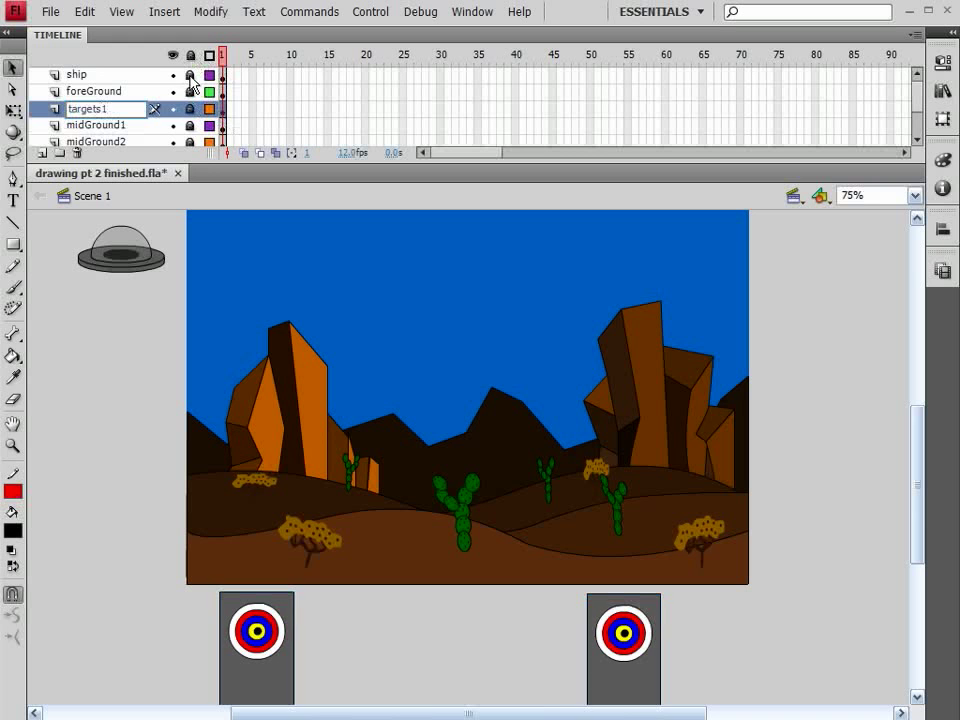
{"action": "left_click", "coordinate": [137, 144]}
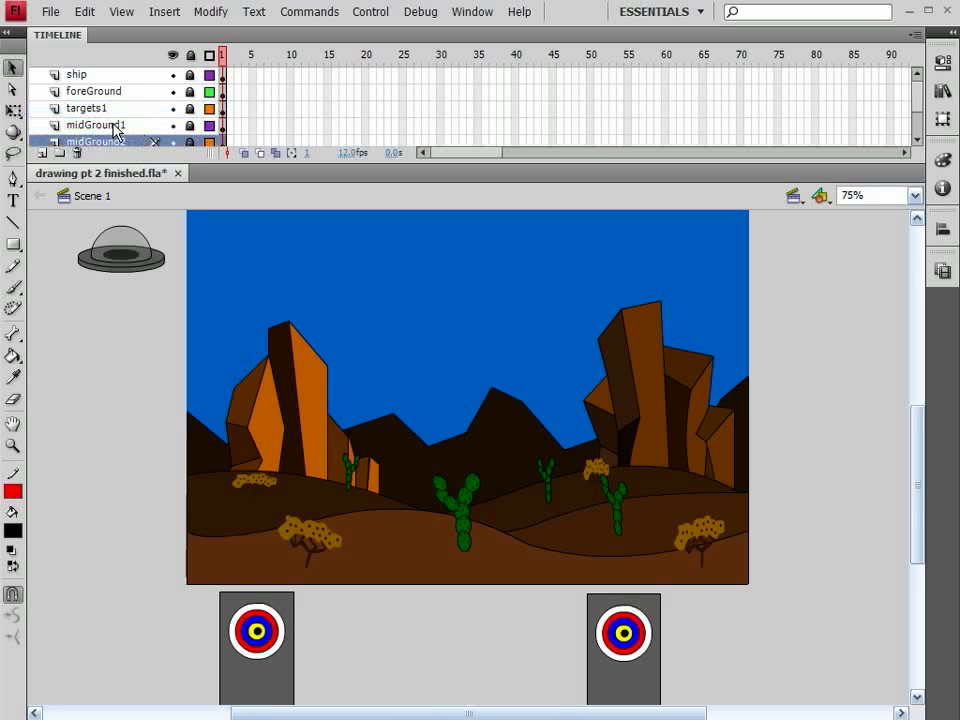
{"action": "left_click", "coordinate": [42, 155]}
{"action": "double_click", "coordinate": [107, 143]}
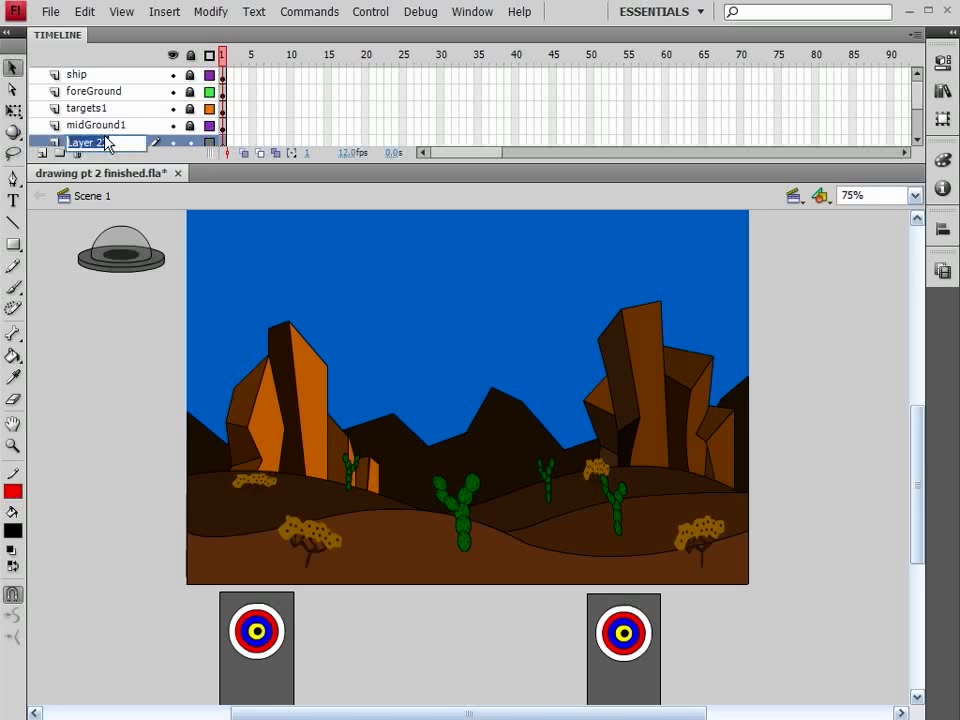
{"action": "type", "text": "targets2"}
{"action": "key", "text": "Return"}
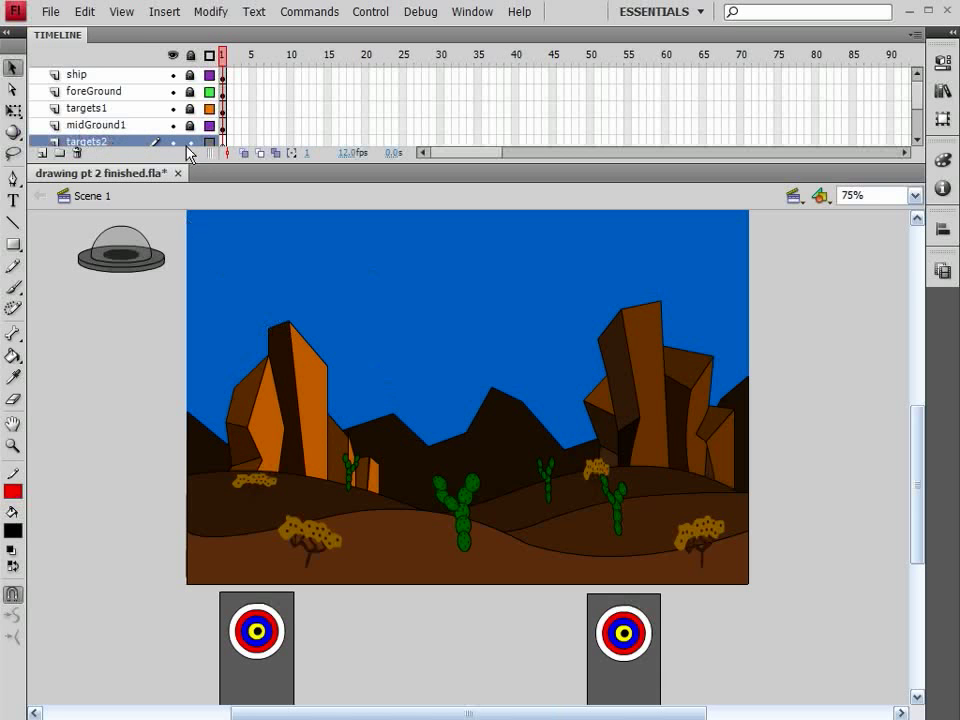
Copy both targets from the targets1 layer, relock it, paste them into targets2 and shift the copies slightly down
{"action": "left_click", "coordinate": [190, 109]}
{"action": "left_click", "coordinate": [613, 636]}
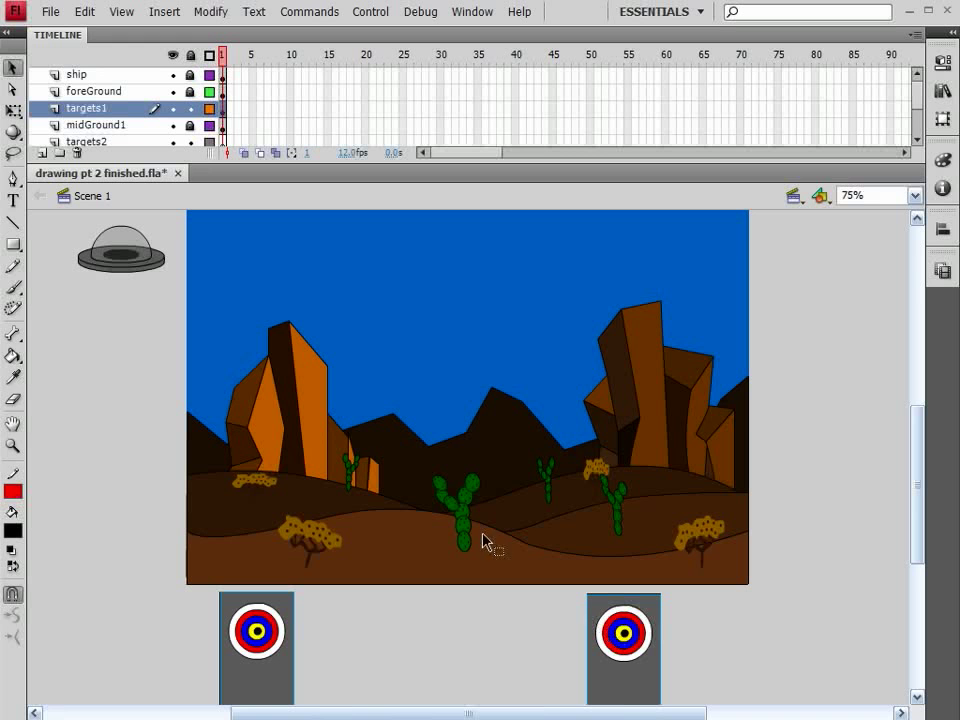
{"action": "left_click", "coordinate": [190, 108]}
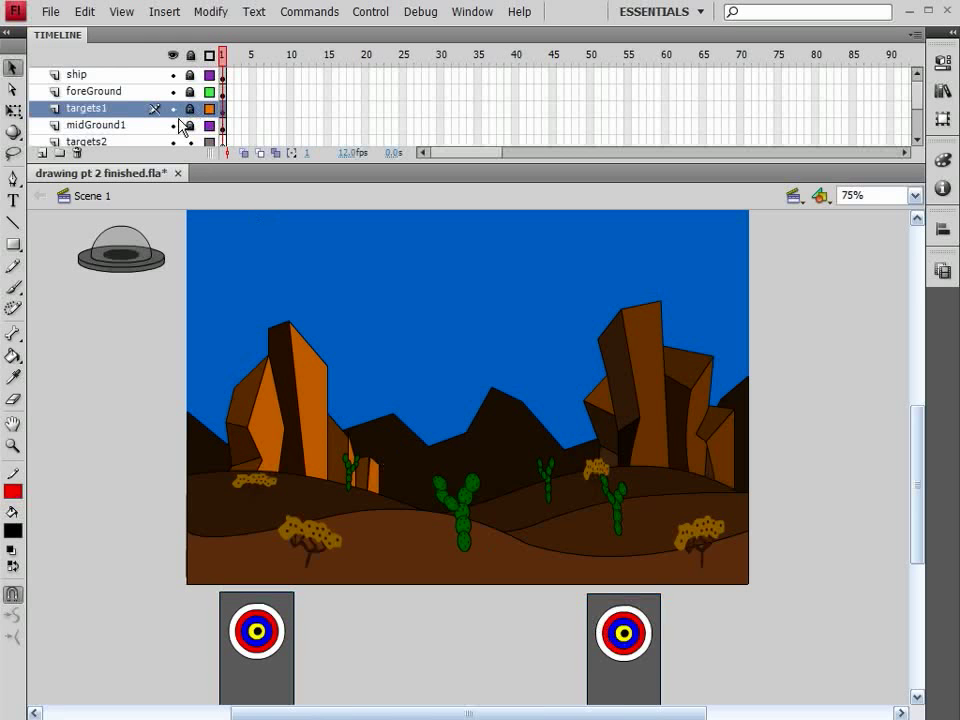
{"action": "left_click", "coordinate": [135, 143]}
{"action": "key", "text": "ctrl+v"}
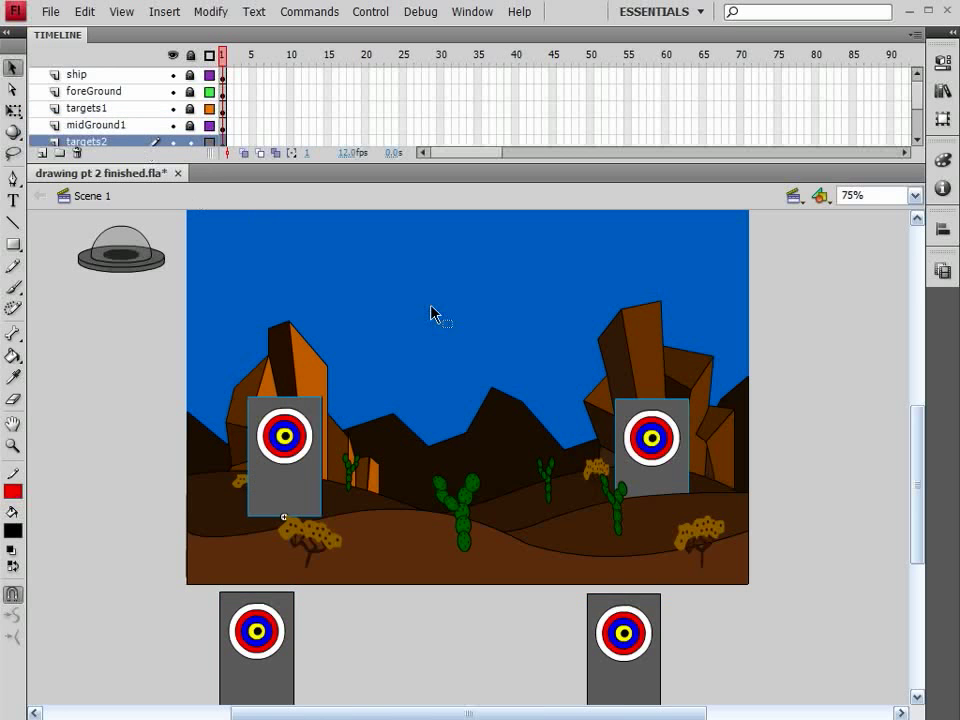
{"action": "mouse_move", "coordinate": [652, 447]}
{"action": "left_mouse_down"}
{"action": "mouse_move", "coordinate": [654, 478]}
{"action": "mouse_move", "coordinate": [651, 466]}
{"action": "left_mouse_up"}
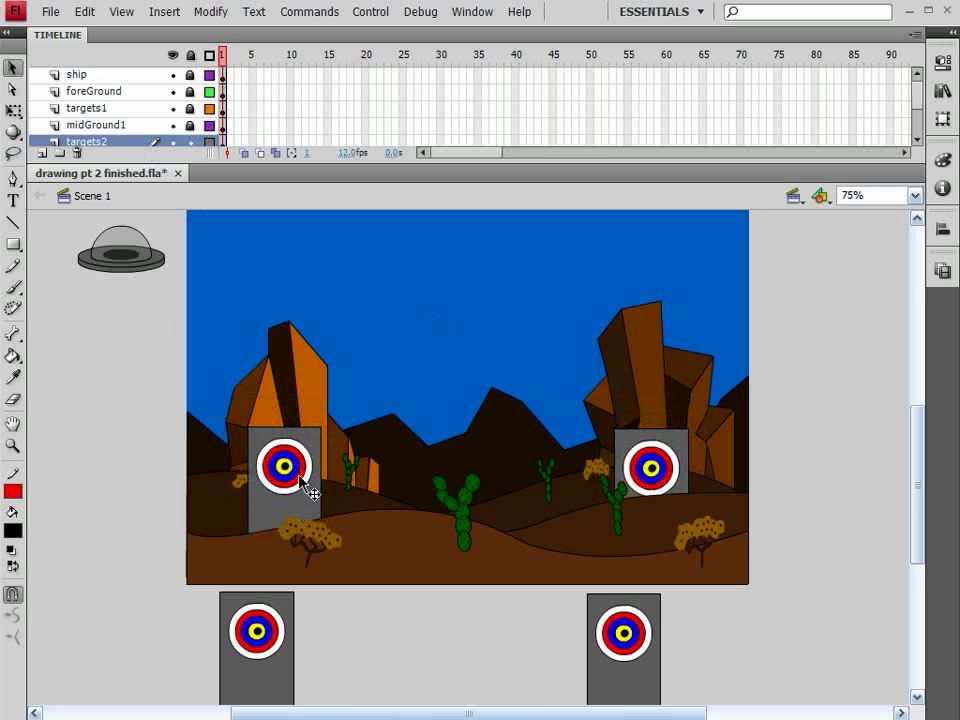
Delete the left target copy on the targets2 layer and shift the remaining copy slightly right and up behind the right hill
{"action": "key", "text": "Delete"}
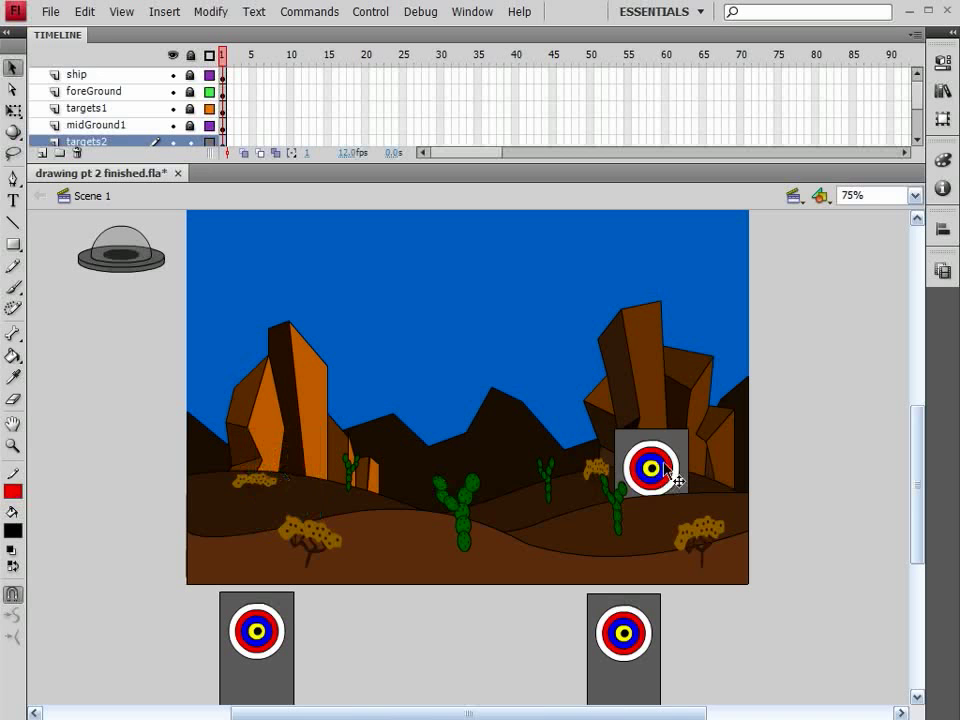
{"action": "left_click_drag", "start_coordinate": [665, 466], "coordinate": [692, 462]}
Name the remaining target instance on the targets2 layer target3 and set its Y position to 530
{"action": "key", "text": "ctrl+F3"}
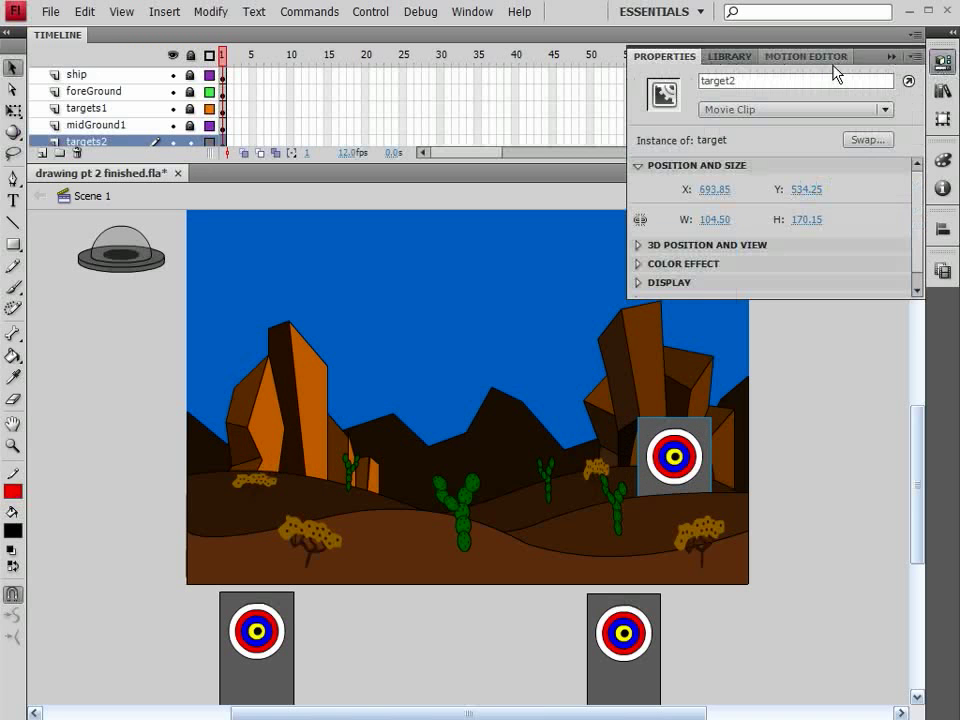
{"action": "left_click", "coordinate": [765, 80]}
{"action": "key", "text": "BackSpace"}
{"action": "type", "text": "3"}
{"action": "left_click", "coordinate": [806, 189]}
{"action": "type", "text": "530"}
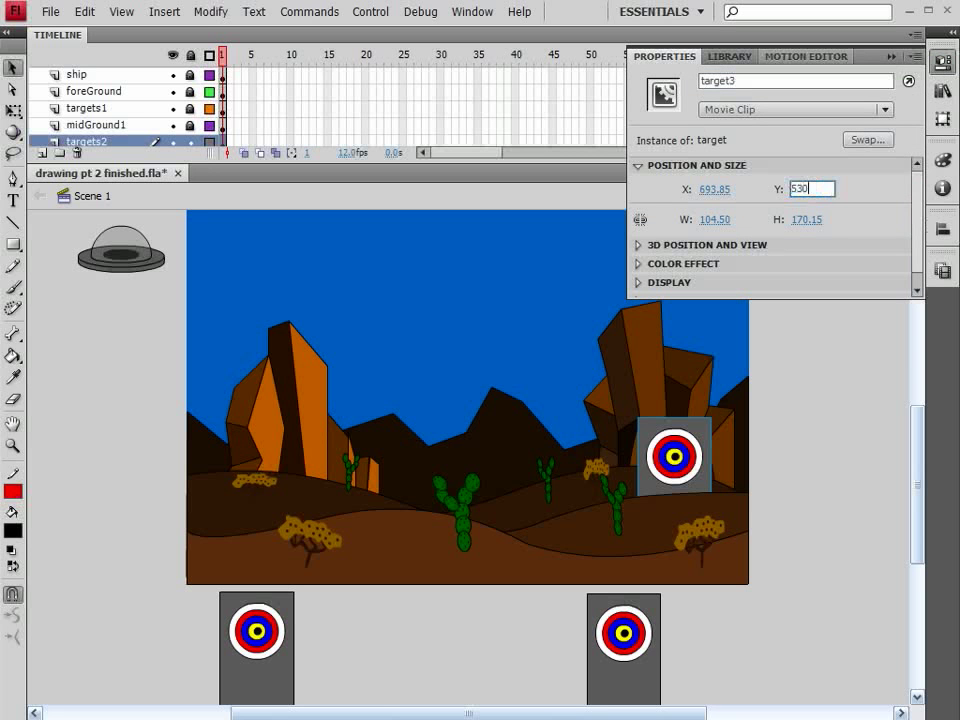
{"action": "key", "text": "Return"}
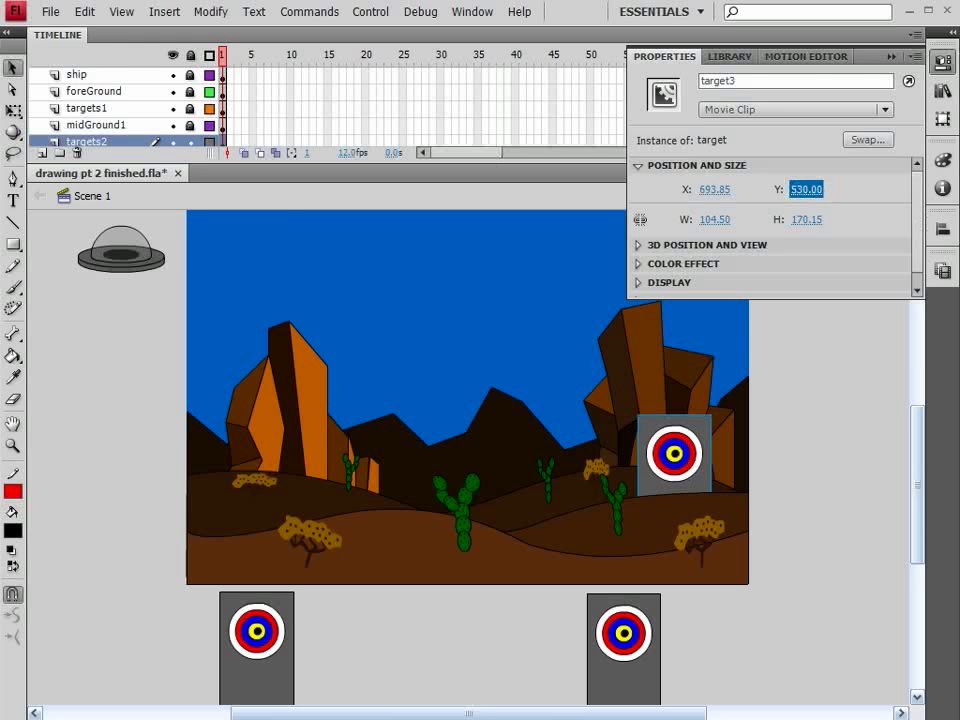
Nudge target3 straight down below the stage to Y about 786.5, and review its position and symbol contents before returning to Scene 1
{"action": "left_click", "coordinate": [688, 475]}
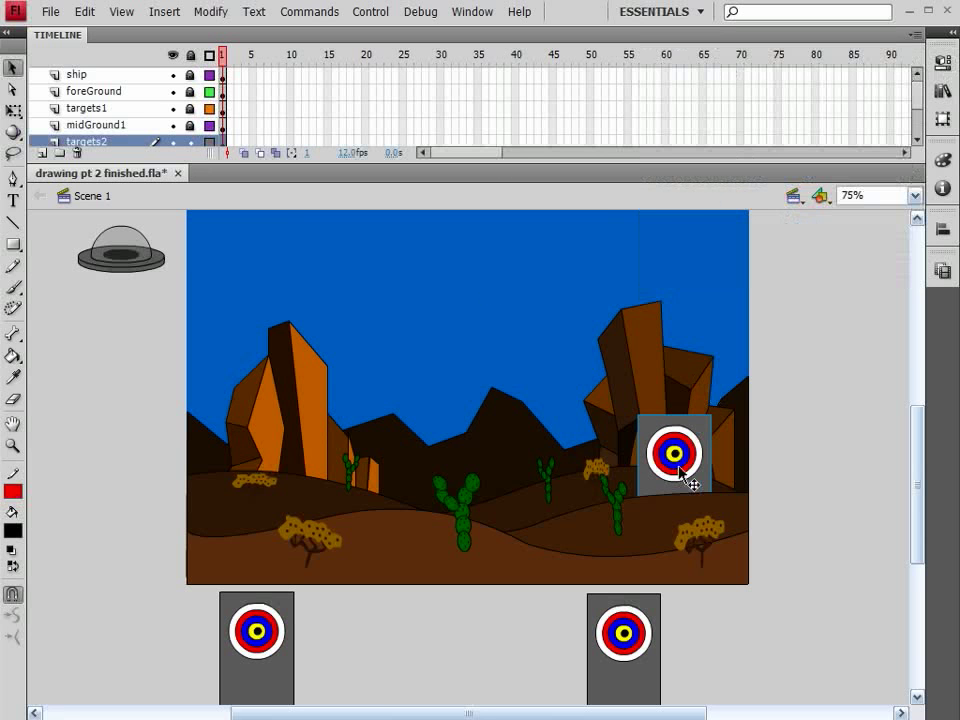
{"action": "key", "text": "shift+Down"}
{"action": "key", "text": "shift+Down"}
{"action": "key", "text": "shift+Down"}
{"action": "key", "text": "shift+Down"}
{"action": "key", "text": "shift+Down"}
{"action": "key", "text": "shift+Down"}
{"action": "key", "text": "shift+Down"}
{"action": "key", "text": "shift+Down"}
{"action": "key", "text": "shift+Down"}
{"action": "key", "text": "shift+Down"}
{"action": "key", "text": "shift+Down"}
{"action": "key", "text": "shift+Down"}
{"action": "key", "text": "shift+Down"}
{"action": "key", "text": "shift+Down"}
{"action": "key", "text": "shift+Down"}
{"action": "key", "text": "shift+Down"}
{"action": "key", "text": "shift+Down"}
{"action": "key", "text": "shift+Down"}
{"action": "key", "text": "shift+Down"}
{"action": "key", "text": "shift+Down"}
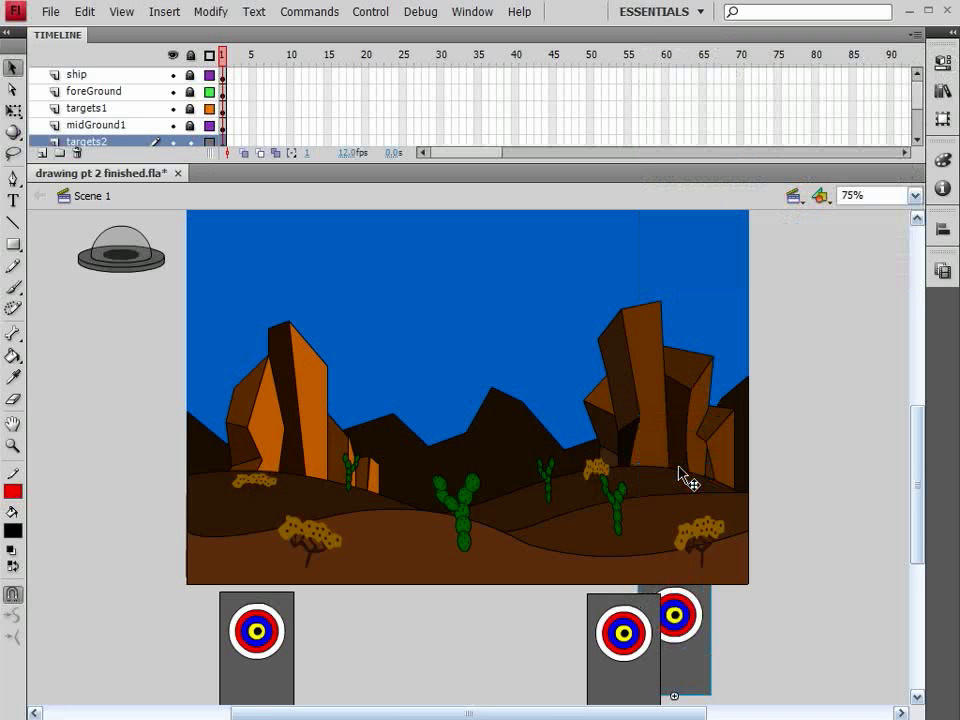
{"action": "key", "text": "shift+Down"}
{"action": "key", "text": "shift+Down"}
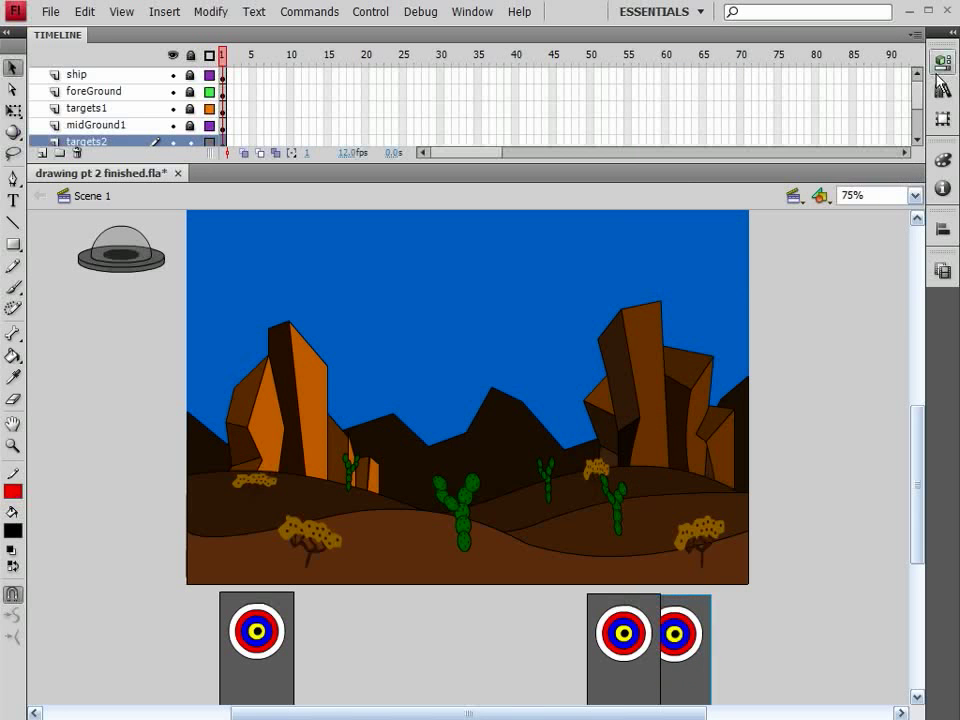
{"action": "left_click", "coordinate": [941, 63]}
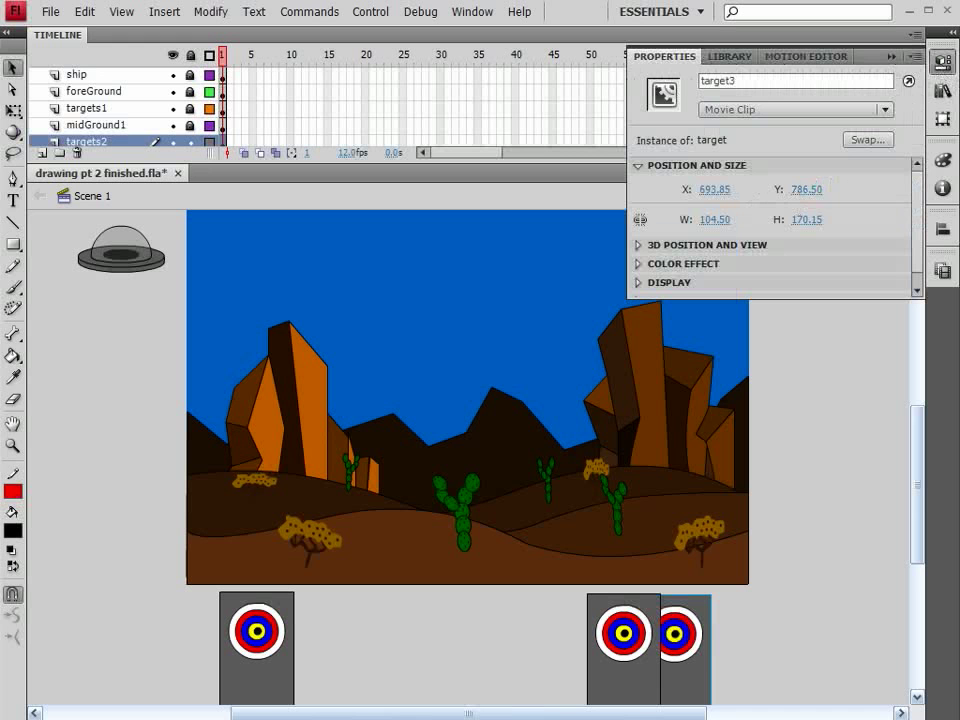
{"action": "left_click", "coordinate": [942, 63]}
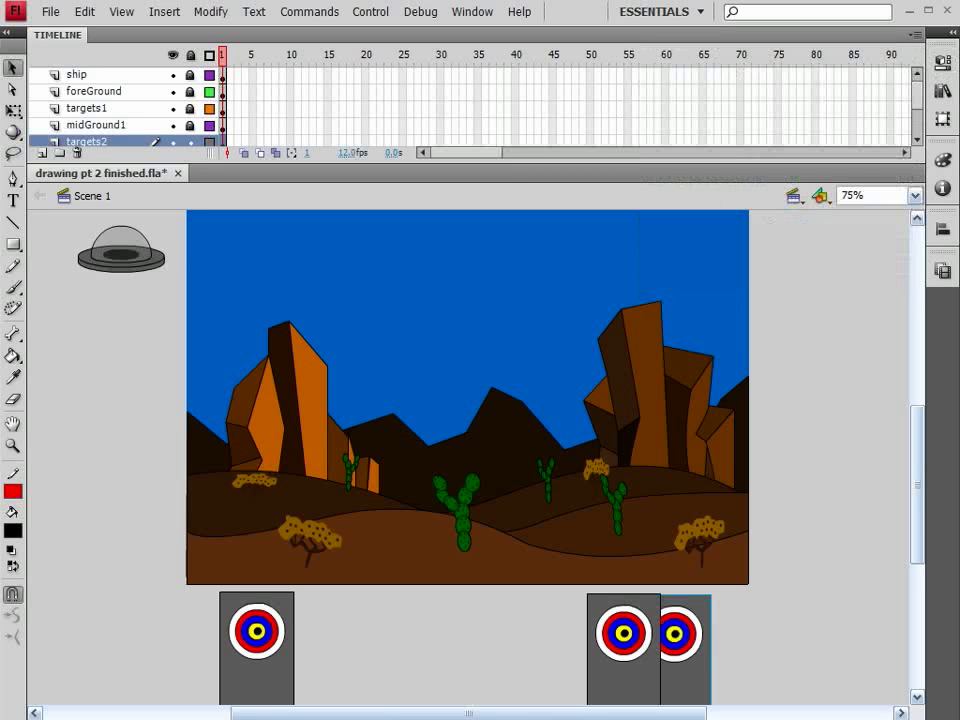
{"action": "double_click", "coordinate": [697, 629]}
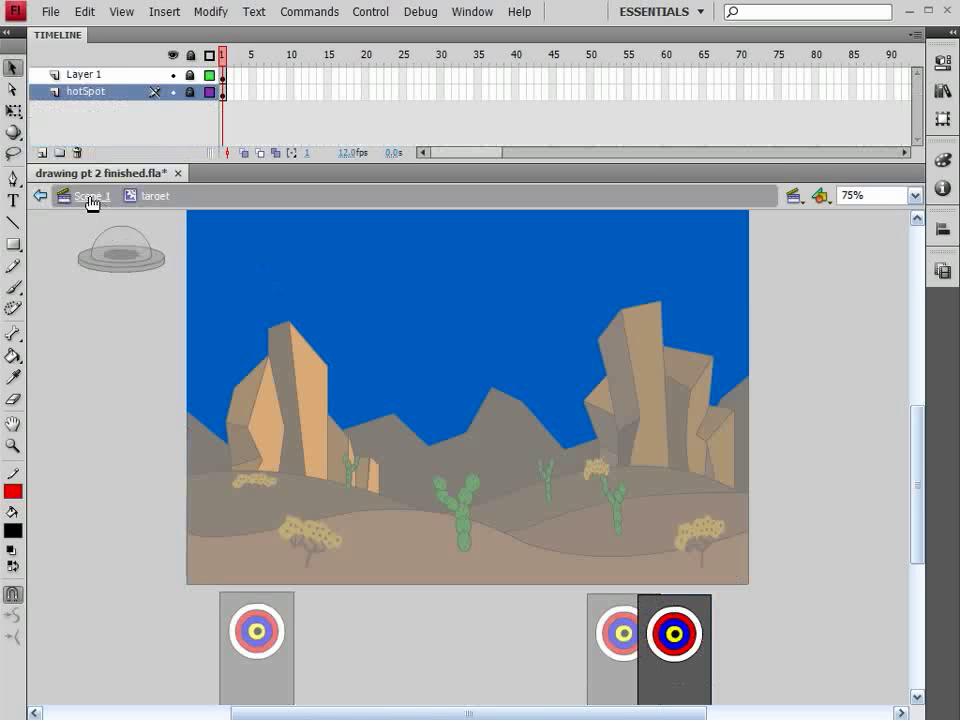
{"action": "left_click", "coordinate": [90, 196]}
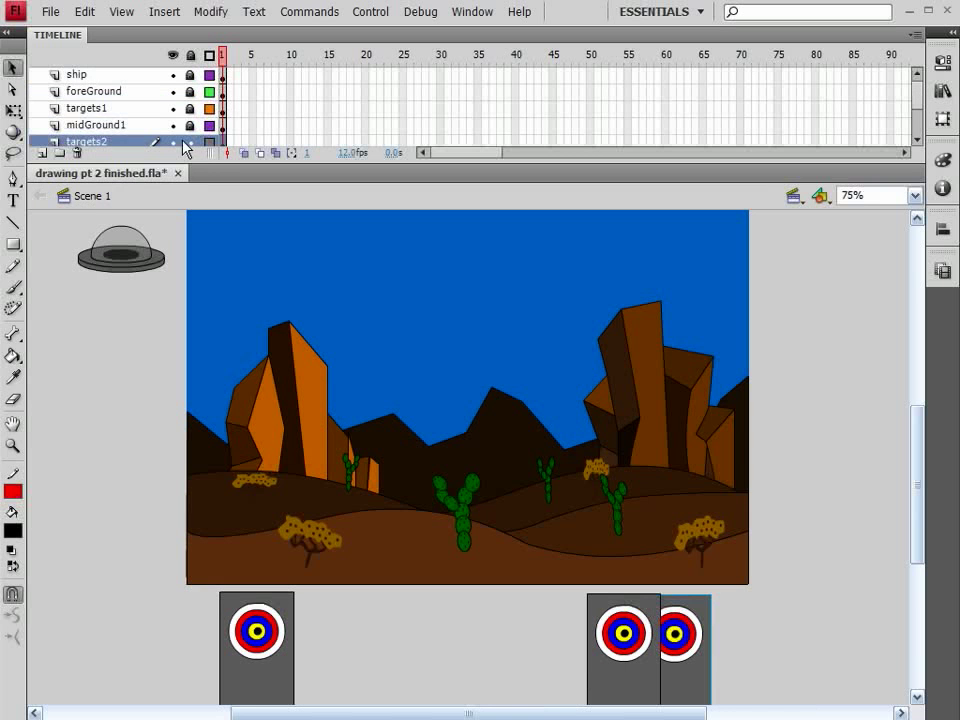
Lock the targets2 layer and add a new layer named targets3 directly above mtns
{"action": "left_click", "coordinate": [191, 141]}
{"action": "scroll", "coordinate": [184, 140], "scroll_direction": "down", "scroll_amount": 1}
{"action": "scroll", "coordinate": [184, 140], "scroll_direction": "down", "scroll_amount": 1}
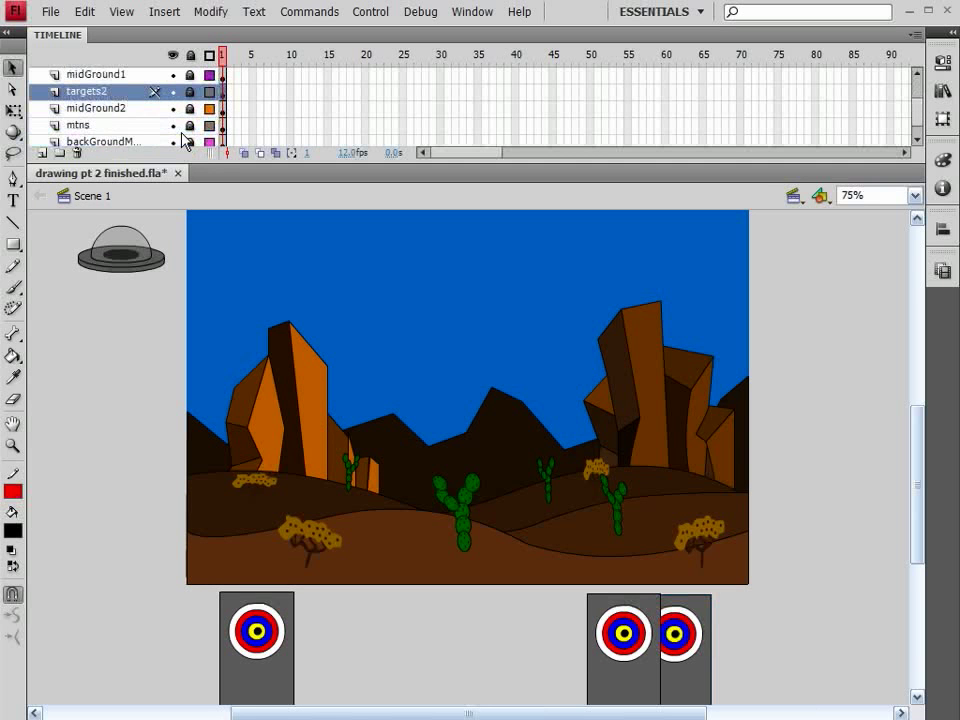
{"action": "left_click", "coordinate": [126, 126]}
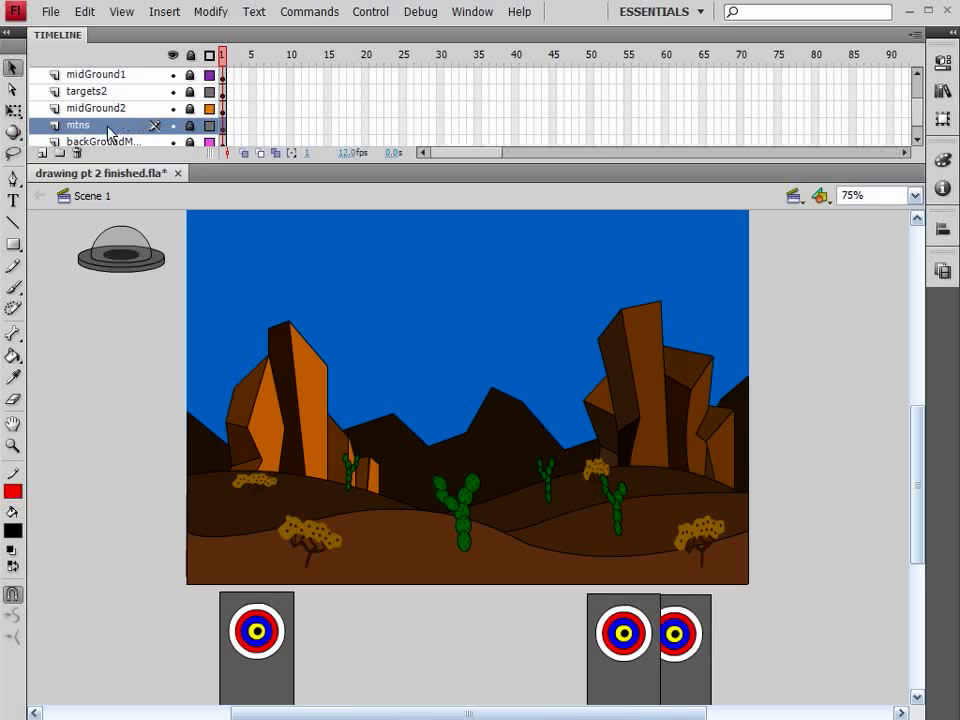
{"action": "left_click", "coordinate": [41, 153]}
{"action": "double_click", "coordinate": [90, 125]}
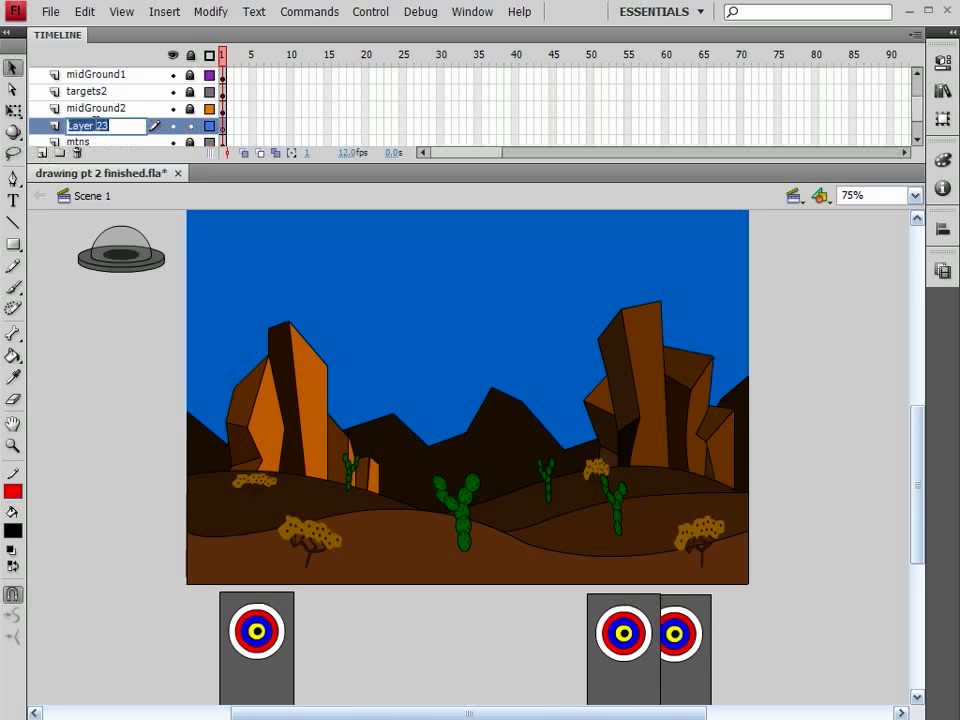
{"action": "type", "text": "targets3"}
{"action": "key", "text": "Return"}
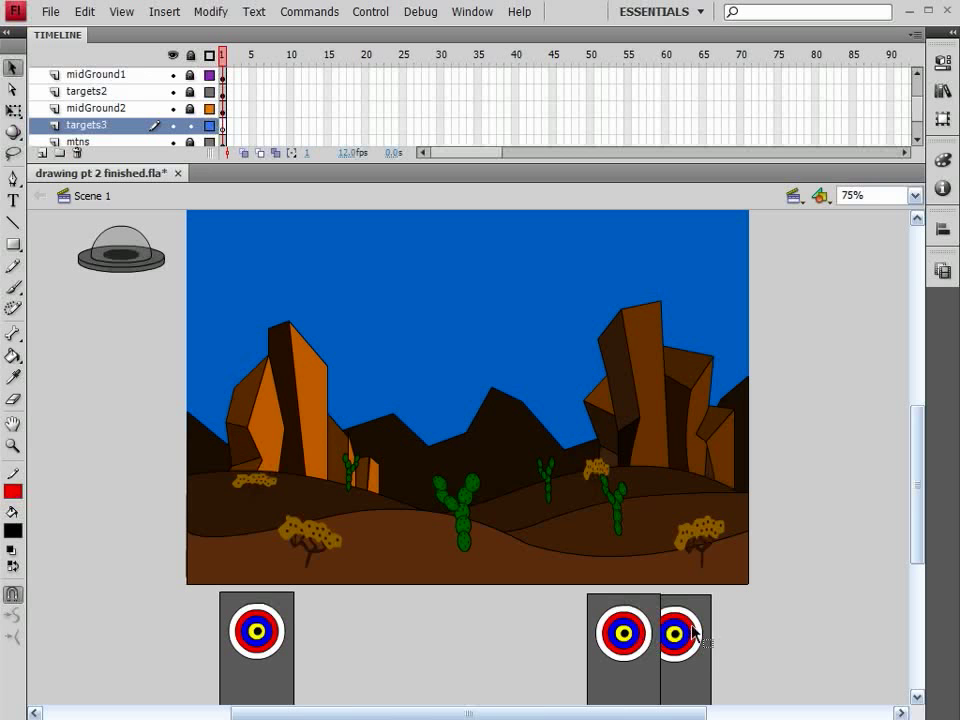
Paste the two copied targets into targets3, shifted left, and delete the copy lying outside the stage
{"action": "key", "text": "ctrl+v"}
{"action": "left_click_drag", "start_coordinate": [288, 452], "coordinate": [134, 454]}
{"action": "left_click", "coordinate": [134, 475]}
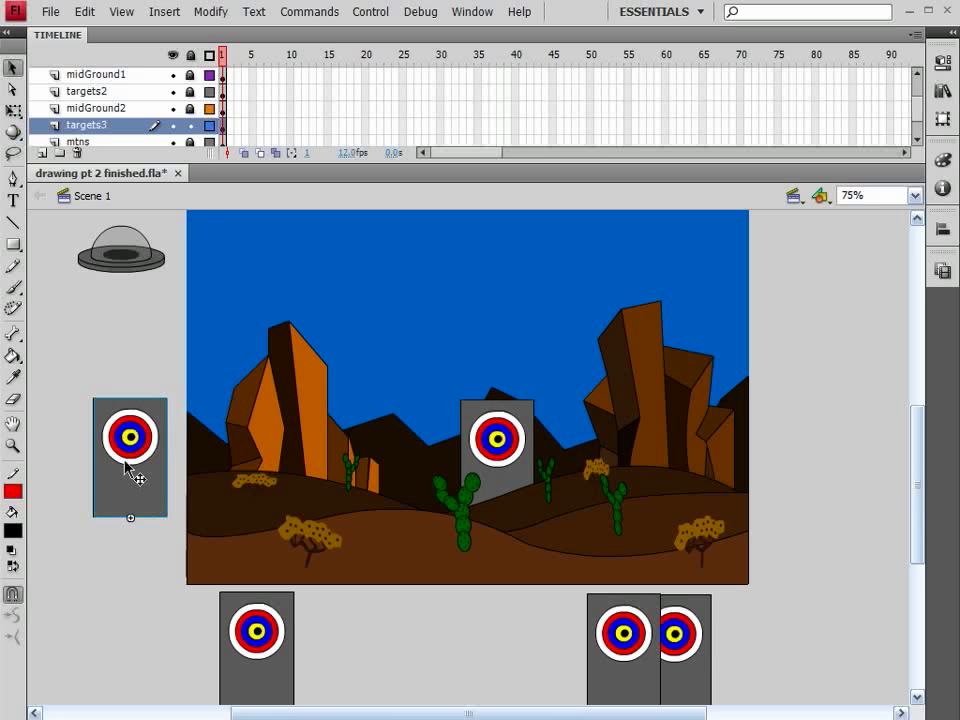
{"action": "key", "text": "Delete"}
Name the remaining target instance on the targets3 layer target4
{"action": "left_click", "coordinate": [491, 443]}
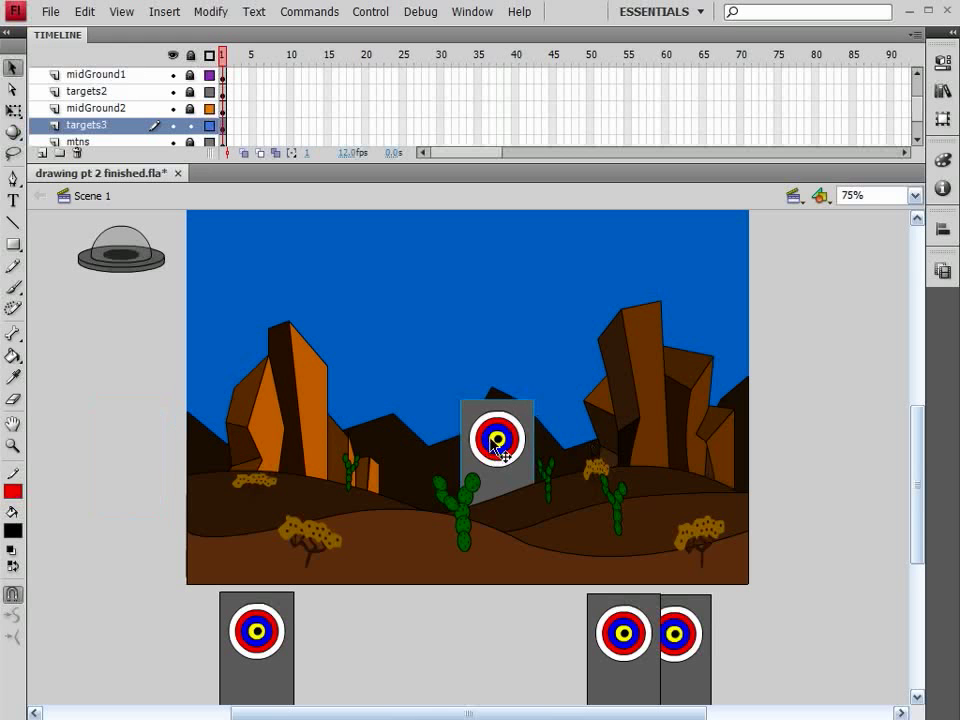
{"action": "left_click", "coordinate": [942, 62]}
{"action": "left_click", "coordinate": [733, 81]}
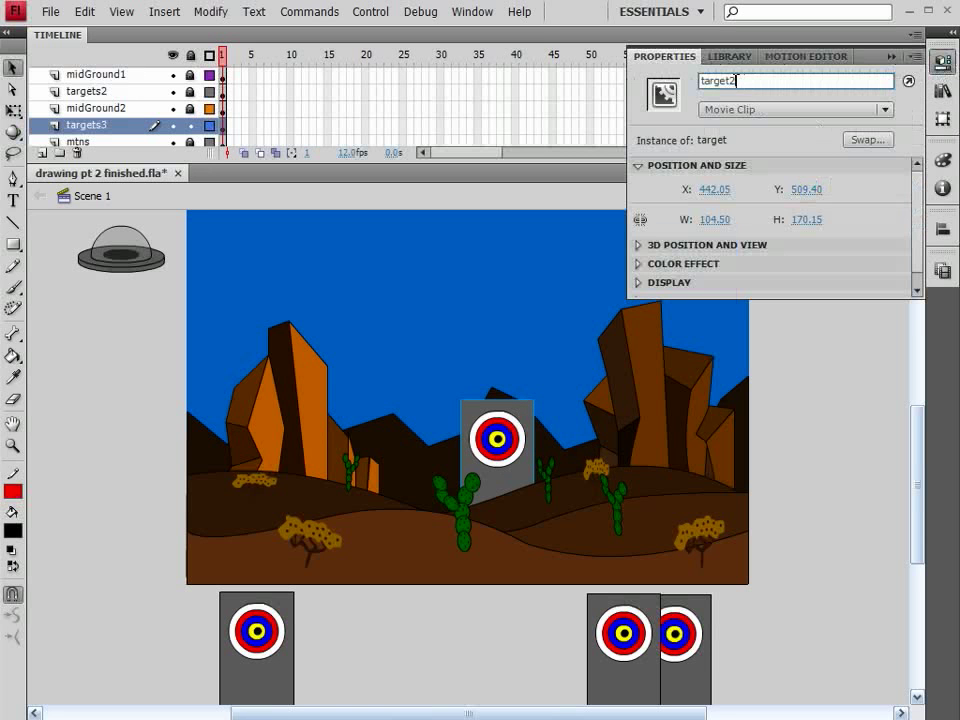
{"action": "type", "text": "4"}
Move target4 behind the left hill at X about 166.5 and set its Y position to 500
{"action": "left_click_drag", "start_coordinate": [510, 448], "coordinate": [313, 448]}
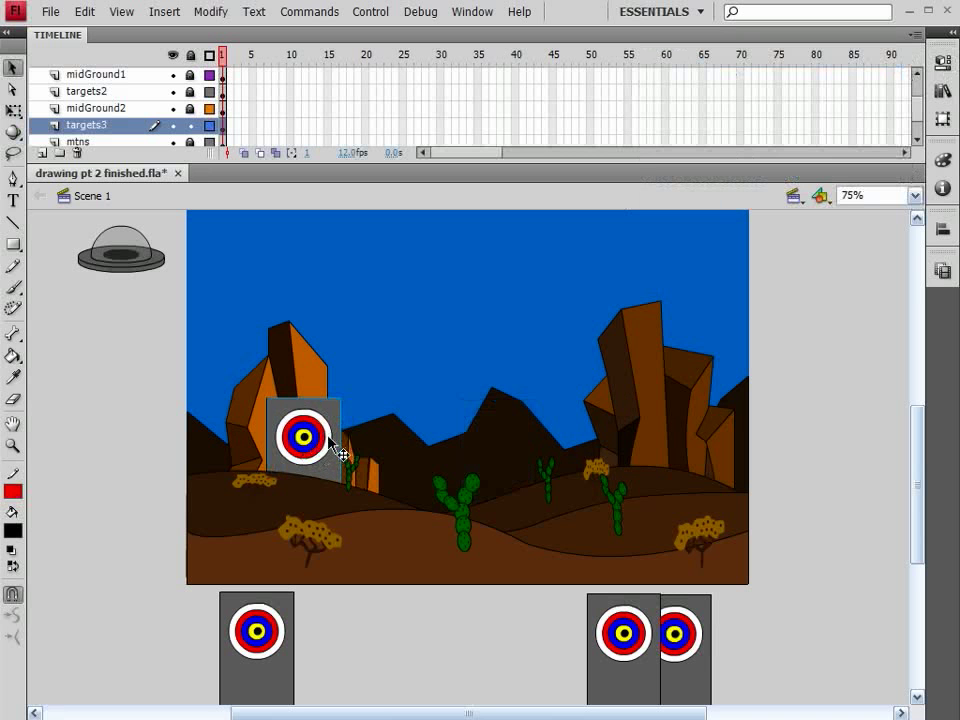
{"action": "left_click", "coordinate": [943, 64]}
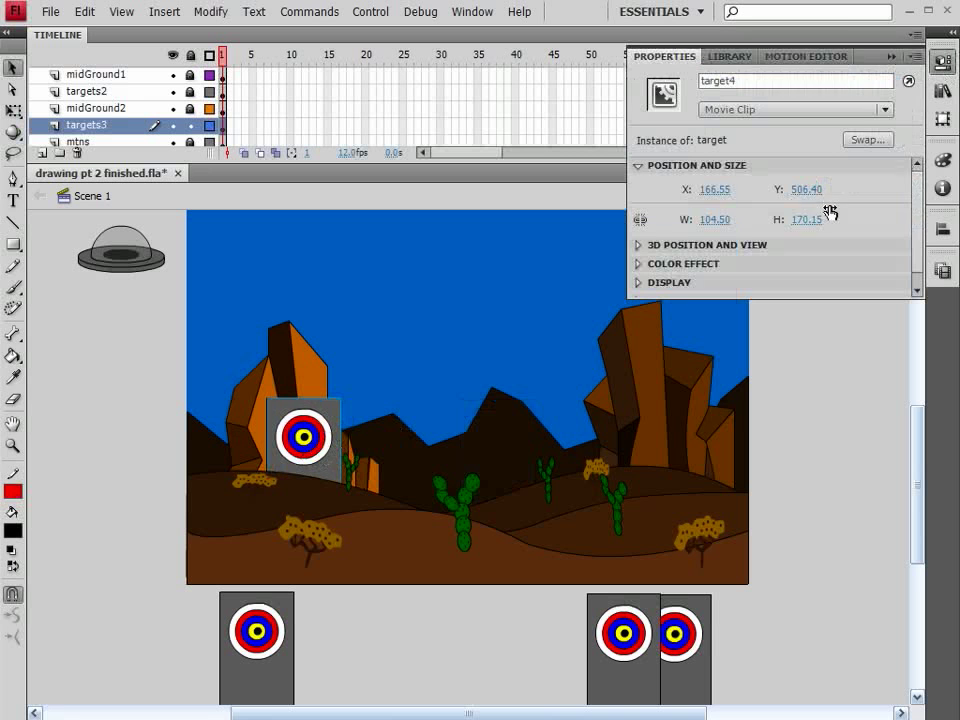
{"action": "left_click", "coordinate": [805, 190]}
{"action": "type", "text": "500"}
{"action": "key", "text": "Return"}
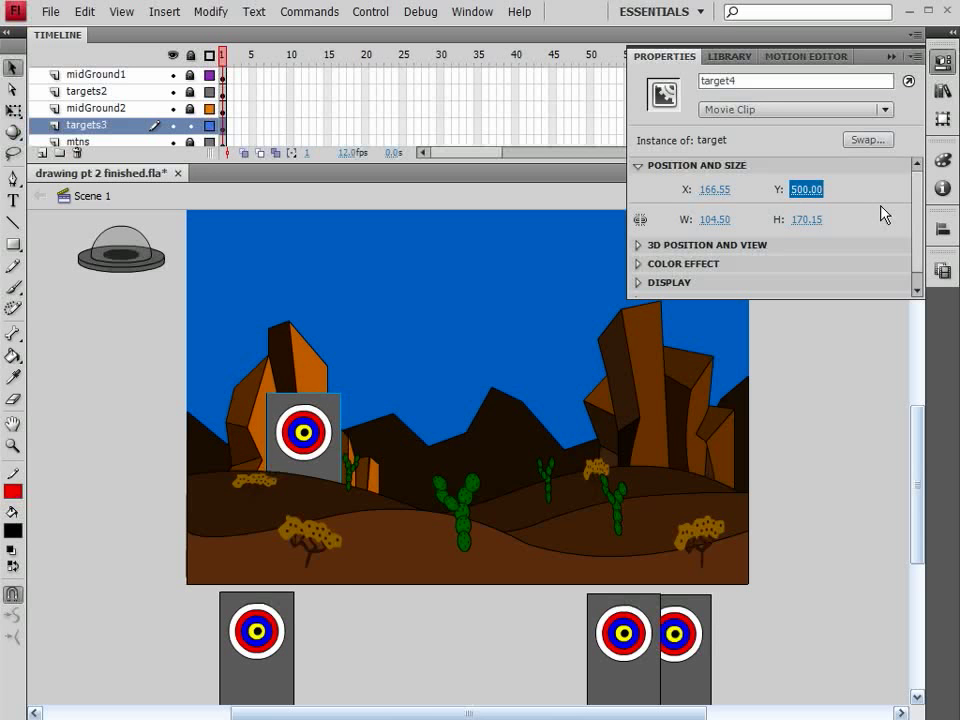
Step target4's Y position up to 780 so the clip sits fully below the stage
{"action": "key", "text": "shift+Down"}
{"action": "key", "text": "shift+Up"}
{"action": "key", "text": "shift+Up"}
{"action": "key", "text": "shift+Up"}
{"action": "key", "text": "shift+Up"}
{"action": "key", "text": "shift+Up"}
{"action": "key", "text": "shift+Up"}
{"action": "key", "text": "shift+Up"}
{"action": "key", "text": "shift+Up"}
{"action": "key", "text": "shift+Up"}
{"action": "key", "text": "shift+Up"}
{"action": "key", "text": "shift+Up"}
{"action": "key", "text": "shift+Up"}
{"action": "key", "text": "shift+Up"}
{"action": "key", "text": "shift+Up"}
{"action": "key", "text": "shift+Up"}
{"action": "key", "text": "shift+Up"}
{"action": "key", "text": "shift+Up"}
{"action": "key", "text": "shift+Up"}
{"action": "key", "text": "shift+Up"}
{"action": "key", "text": "shift+Up"}
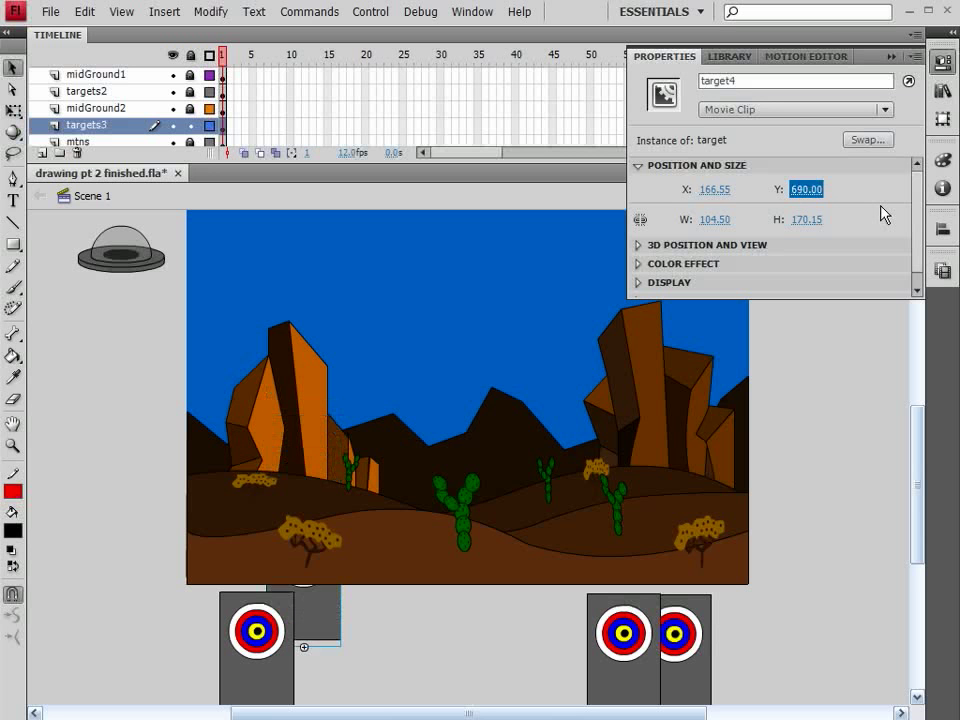
{"action": "key", "text": "shift+Up"}
{"action": "key", "text": "shift+Up"}
{"action": "key", "text": "shift+Up"}
{"action": "key", "text": "shift+Up"}
{"action": "key", "text": "shift+Up"}
{"action": "key", "text": "shift+Up"}
{"action": "key", "text": "shift+Up"}
{"action": "key", "text": "shift+Up"}
{"action": "key", "text": "shift+Up"}
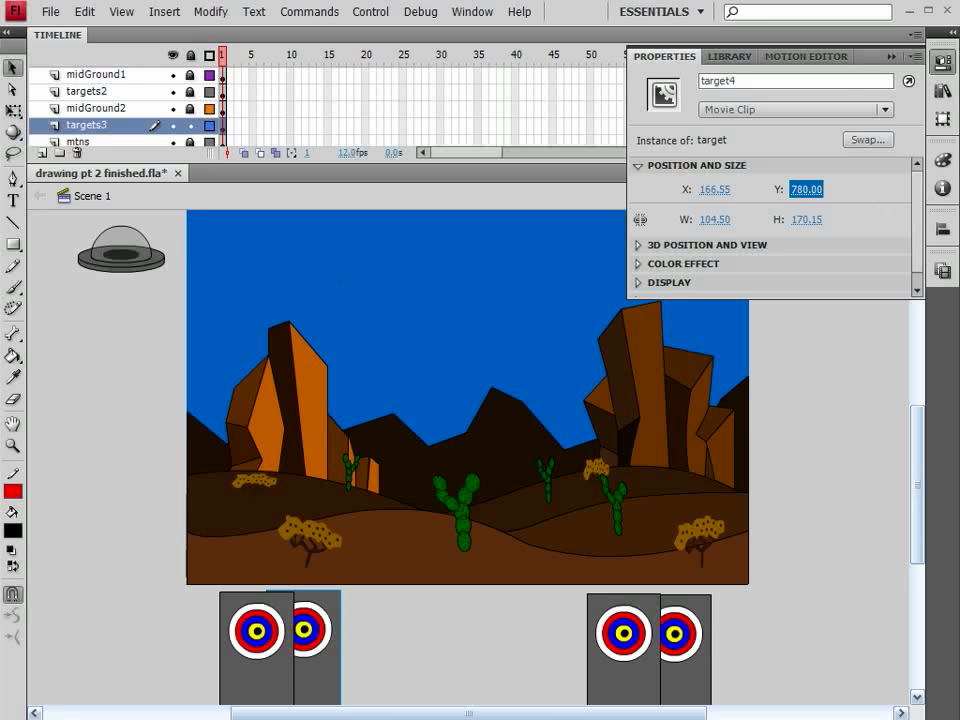
{"action": "key", "text": "Return"}
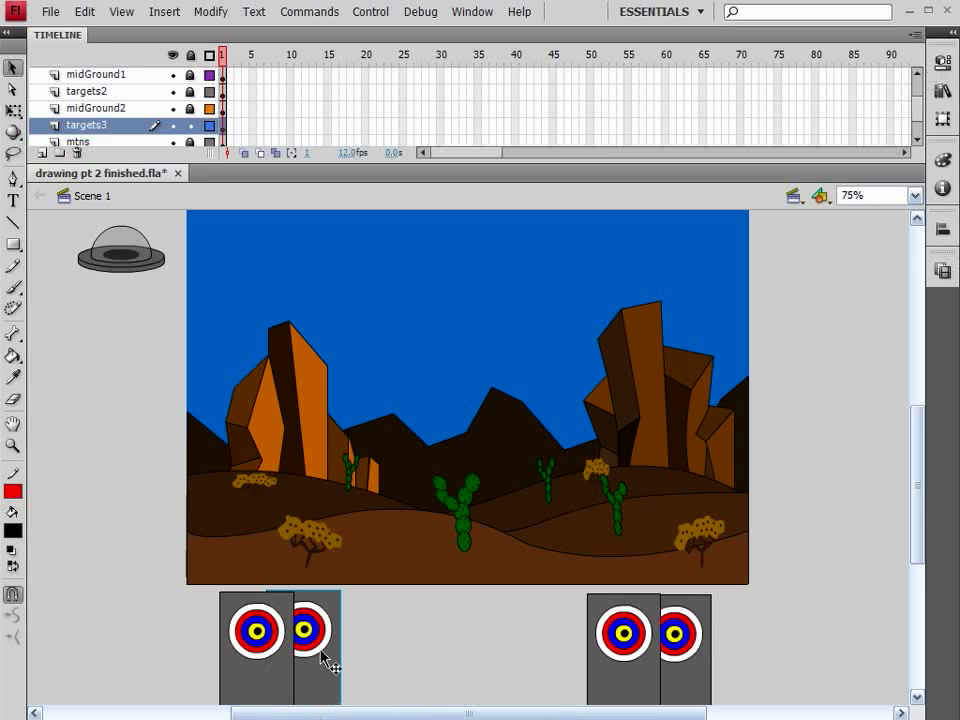
Duplicate target4 to X 450 and nudge the copy up behind the central hill to Y about 523.5
{"action": "left_click_drag", "start_coordinate": [322, 658], "coordinate": [519, 650]}
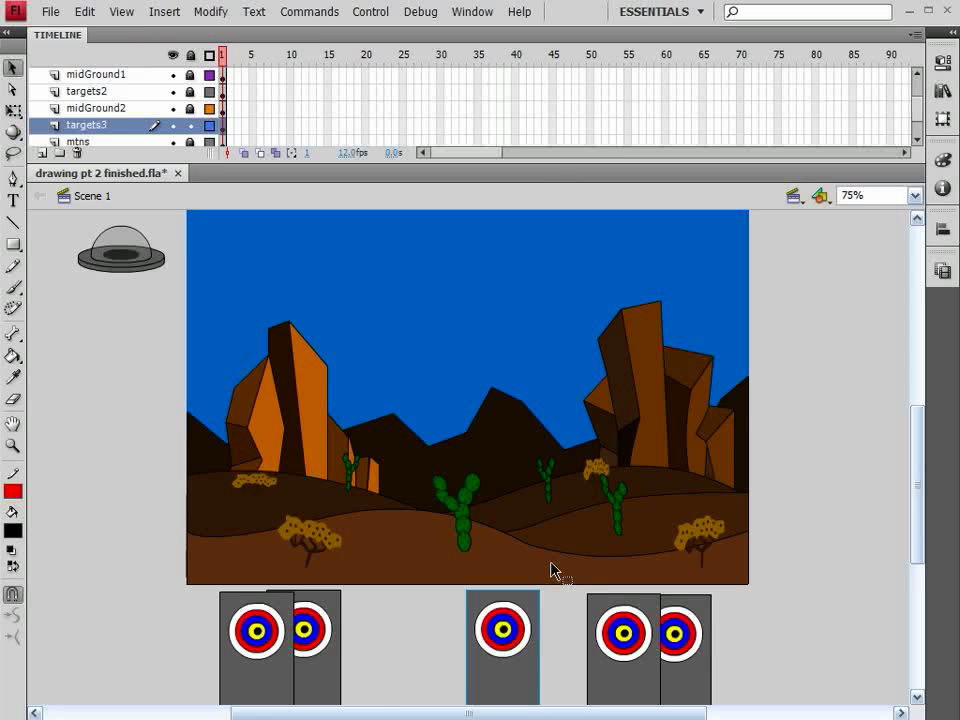
{"action": "key", "text": "shift+Up"}
{"action": "key", "text": "shift+Up"}
{"action": "key", "text": "shift+Up"}
{"action": "key", "text": "shift+Up"}
{"action": "key", "text": "shift+Up"}
{"action": "key", "text": "shift+Up"}
{"action": "key", "text": "shift+Up"}
{"action": "key", "text": "shift+Up"}
{"action": "key", "text": "shift+Up"}
{"action": "key", "text": "shift+Up"}
{"action": "key", "text": "shift+Up"}
{"action": "key", "text": "shift+Up"}
{"action": "key", "text": "shift+Up"}
{"action": "key", "text": "shift+Up"}
{"action": "key", "text": "shift+Up"}
{"action": "key", "text": "shift+Up"}
{"action": "key", "text": "shift+Up"}
{"action": "key", "text": "shift+Up"}
{"action": "key", "text": "shift+Up"}
{"action": "key", "text": "shift+Up"}
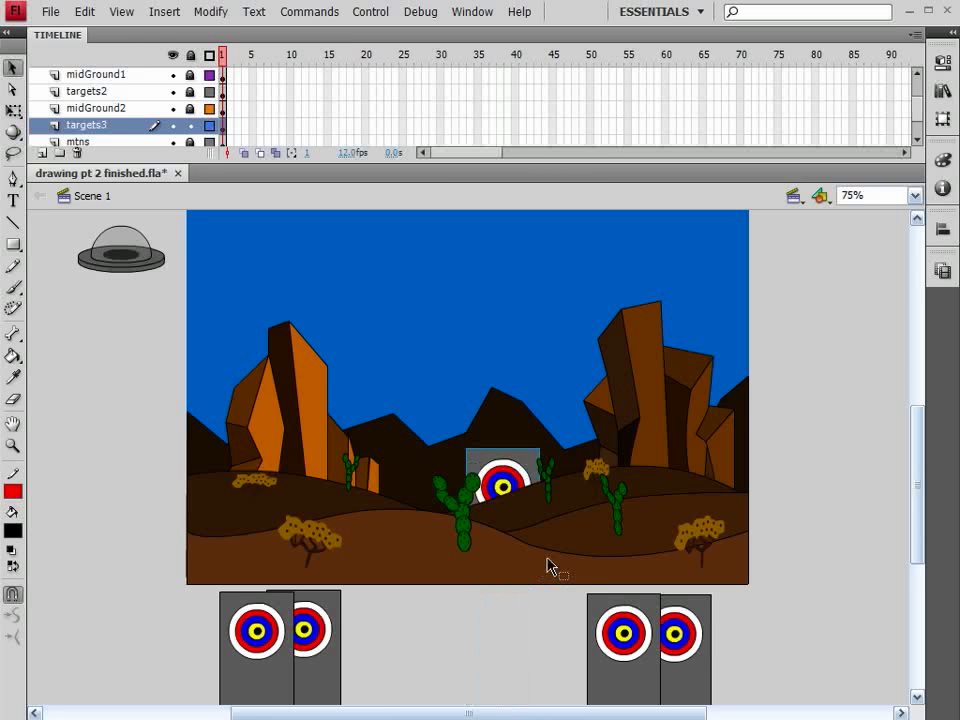
{"action": "key", "text": "shift+Up"}
{"action": "key", "text": "shift+Up"}
{"action": "key", "text": "shift+Up"}
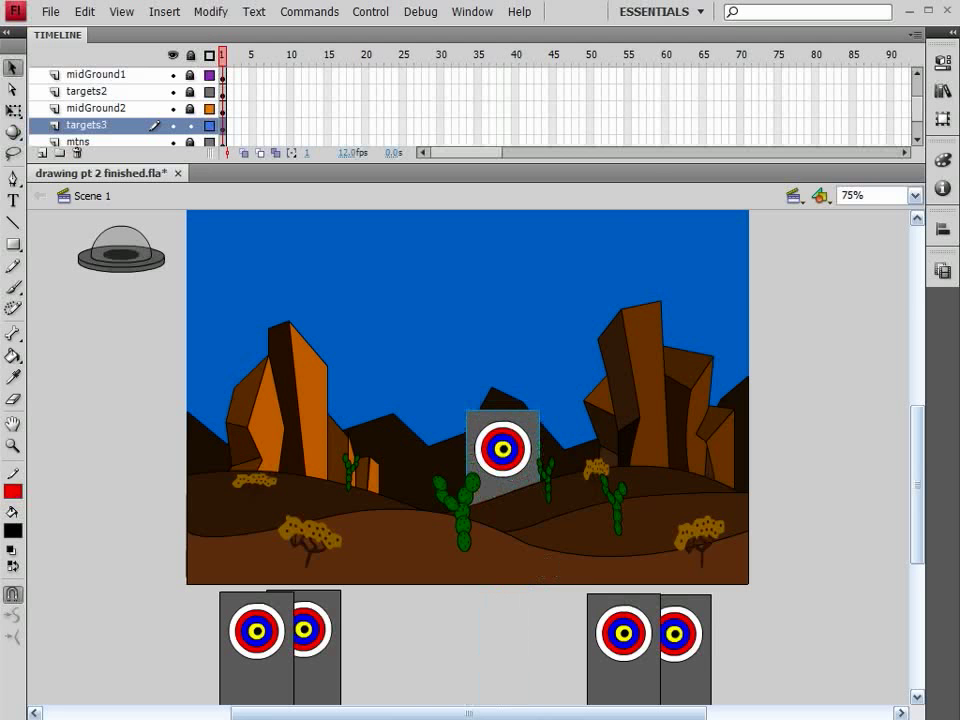
Name the duplicated target instance target5 and set its Y position to 525
{"action": "left_click", "coordinate": [943, 62]}
{"action": "left_click", "coordinate": [737, 80]}
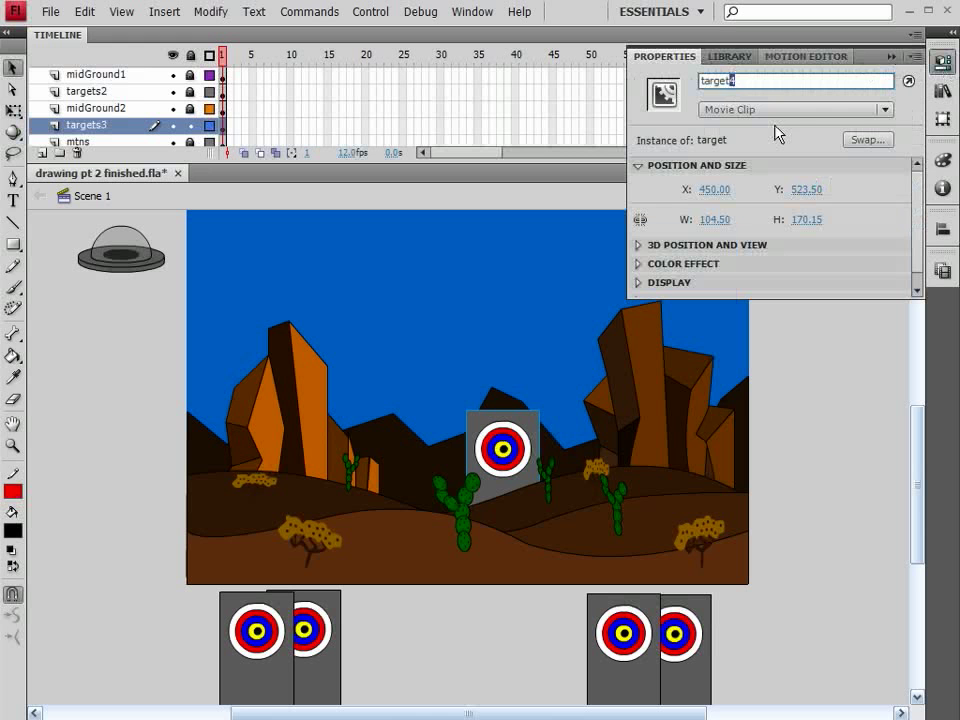
{"action": "type", "text": "5"}
{"action": "left_click", "coordinate": [806, 190]}
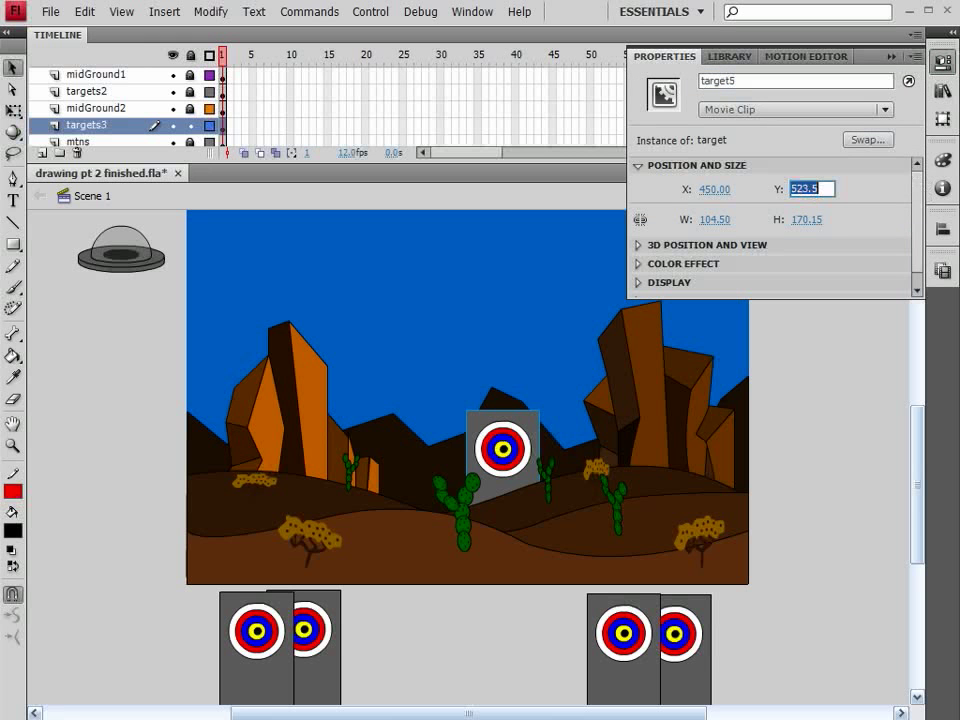
{"action": "type", "text": "525"}
{"action": "key", "text": "Return"}
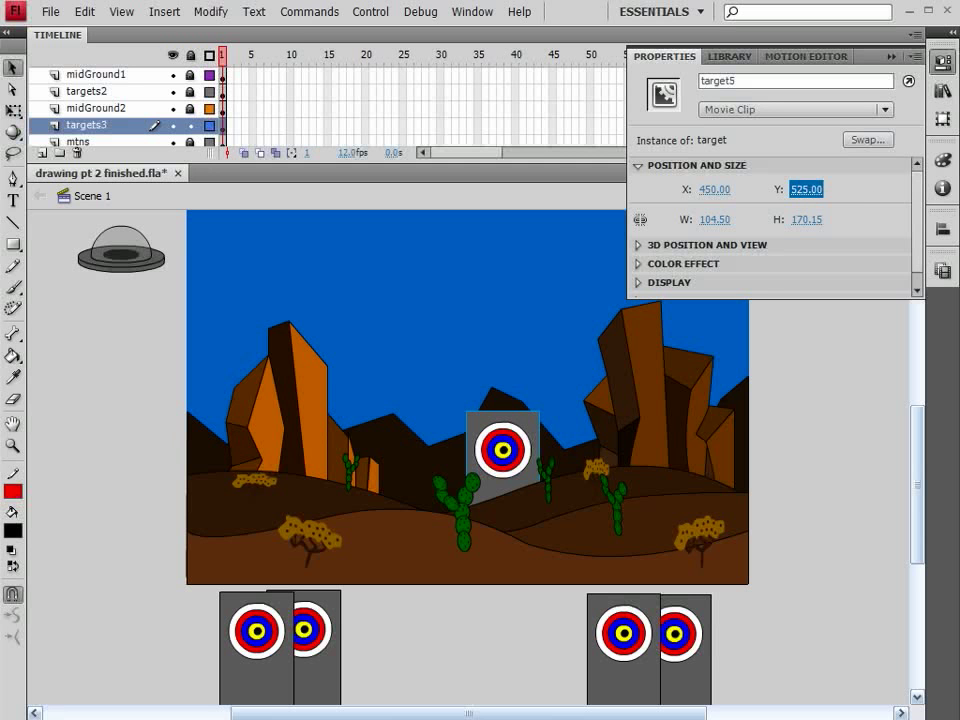
{"action": "key", "text": "ctrl+F3"}
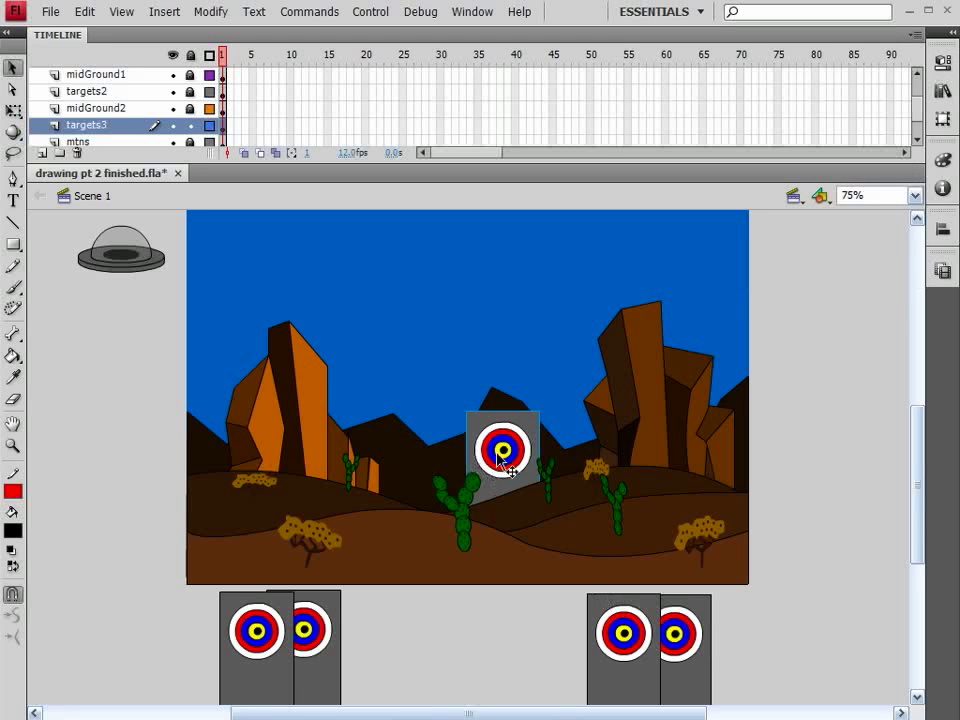
{"action": "key", "text": "ctrl+F3"}
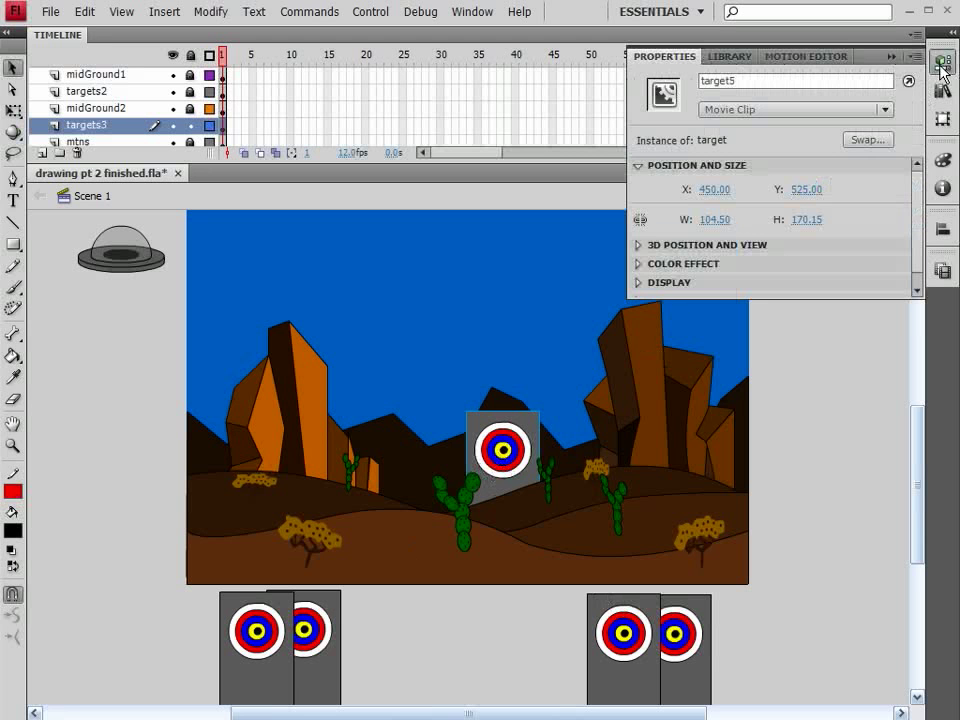
{"action": "key", "text": "ctrl+F3"}
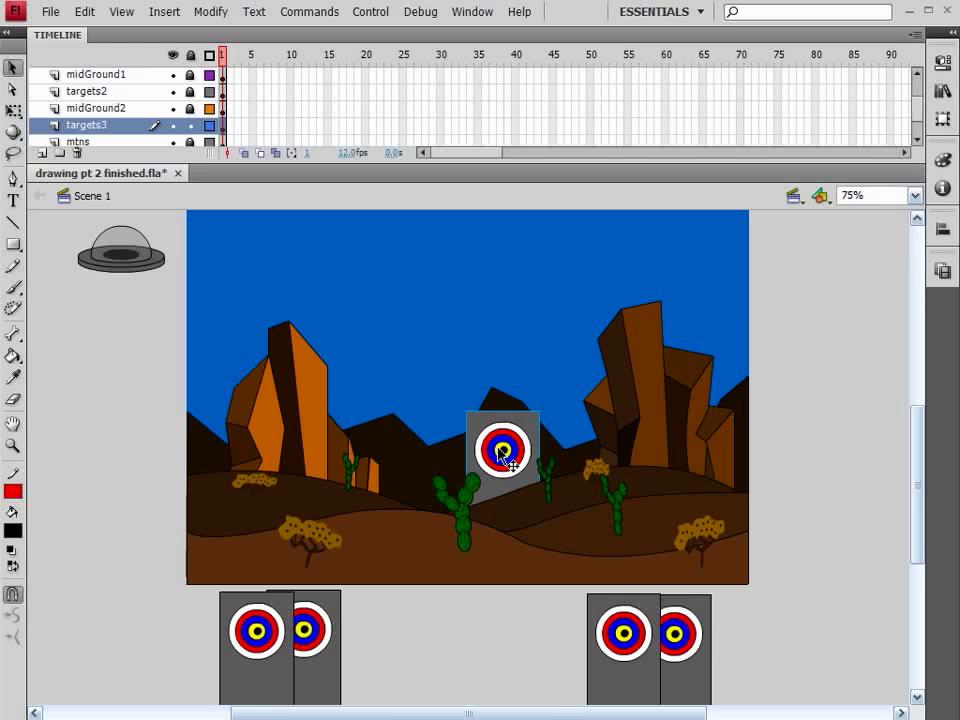
Nudge target5 straight down until it is fully hidden below the stage
{"action": "key", "text": "shift+Down"}
{"action": "key", "text": "shift+Down"}
{"action": "key", "text": "shift+Down"}
{"action": "key", "text": "shift+Down"}
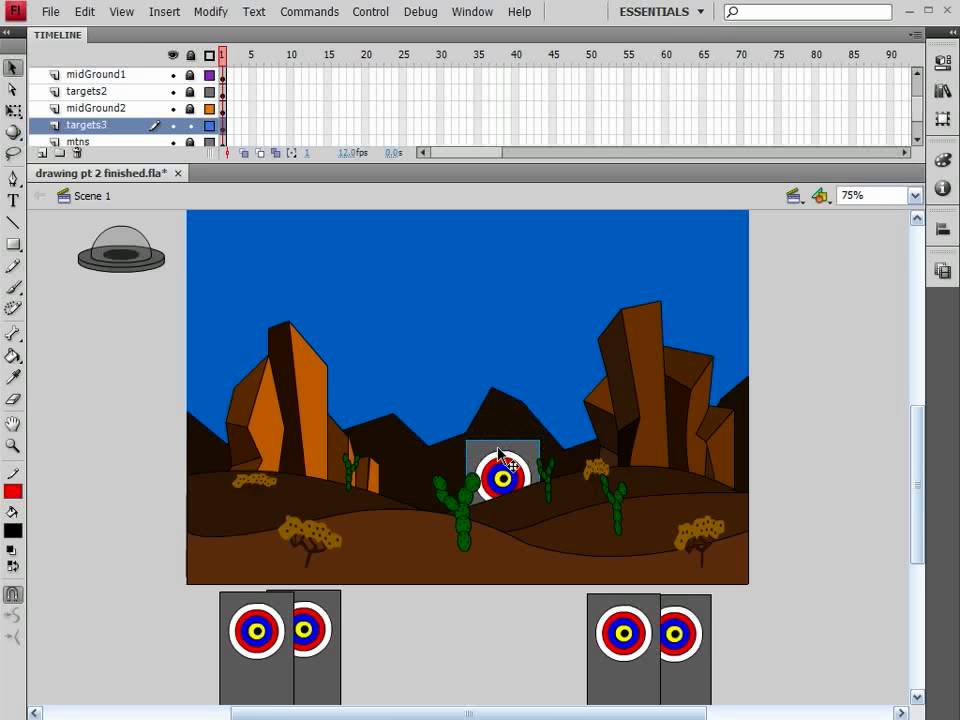
{"action": "key", "text": "shift+Down"}
{"action": "key", "text": "shift+Down"}
{"action": "key", "text": "shift+Down"}
{"action": "key", "text": "shift+Down"}
{"action": "key", "text": "shift+Down"}
{"action": "key", "text": "shift+Down"}
{"action": "key", "text": "shift+Down"}
{"action": "key", "text": "shift+Down"}
{"action": "key", "text": "shift+Down"}
{"action": "key", "text": "shift+Down"}
{"action": "key", "text": "shift+Down"}
{"action": "key", "text": "shift+Down"}
{"action": "key", "text": "shift+Down"}
{"action": "key", "text": "shift+Down"}
{"action": "key", "text": "shift+Down"}
{"action": "key", "text": "shift+Down"}
{"action": "key", "text": "shift+Down"}
{"action": "key", "text": "shift+Down"}
{"action": "key", "text": "shift+Down"}
{"action": "key", "text": "shift+Down"}
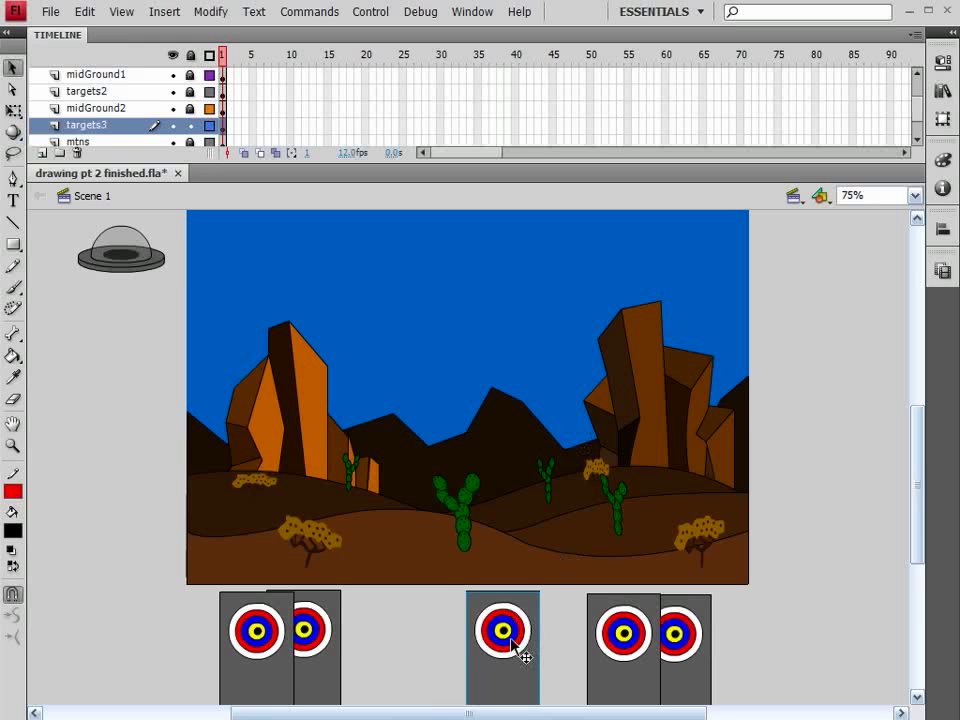
Duplicate target5 to the left of the stage at about X -70, Y 506.4 and name the copy target6
{"action": "left_click_drag", "start_coordinate": [513, 643], "coordinate": [150, 448]}
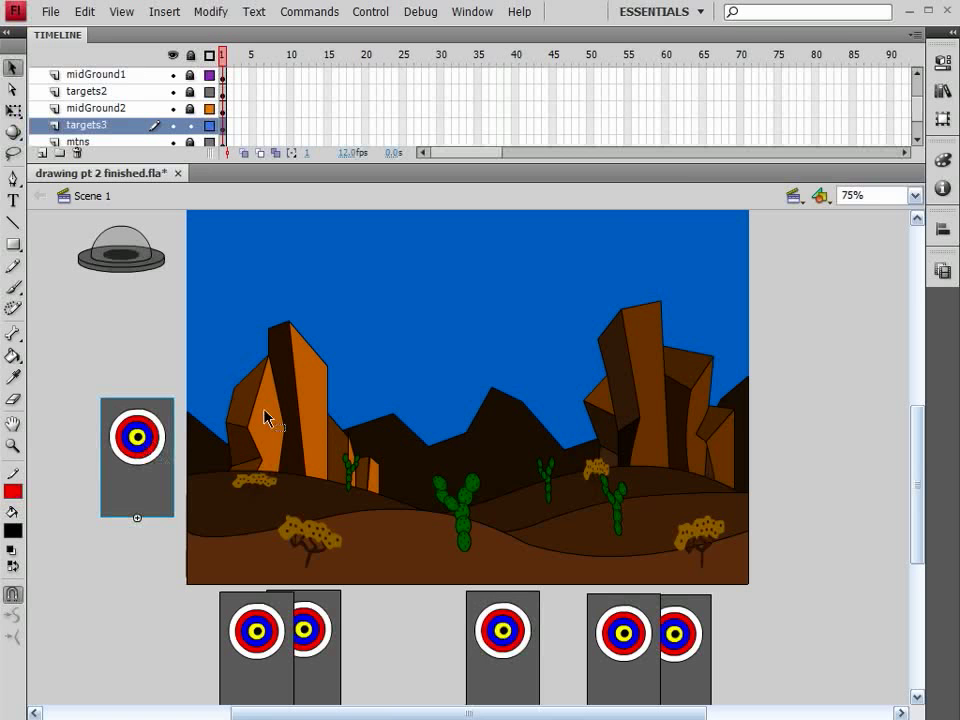
{"action": "left_click", "coordinate": [942, 62]}
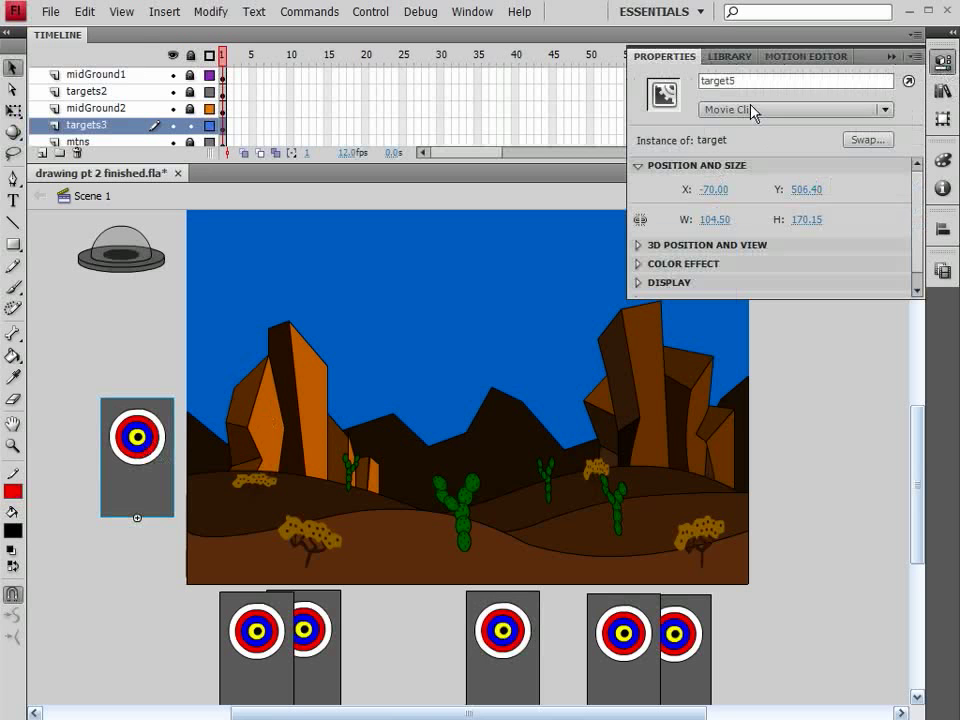
{"action": "left_click", "coordinate": [716, 85]}
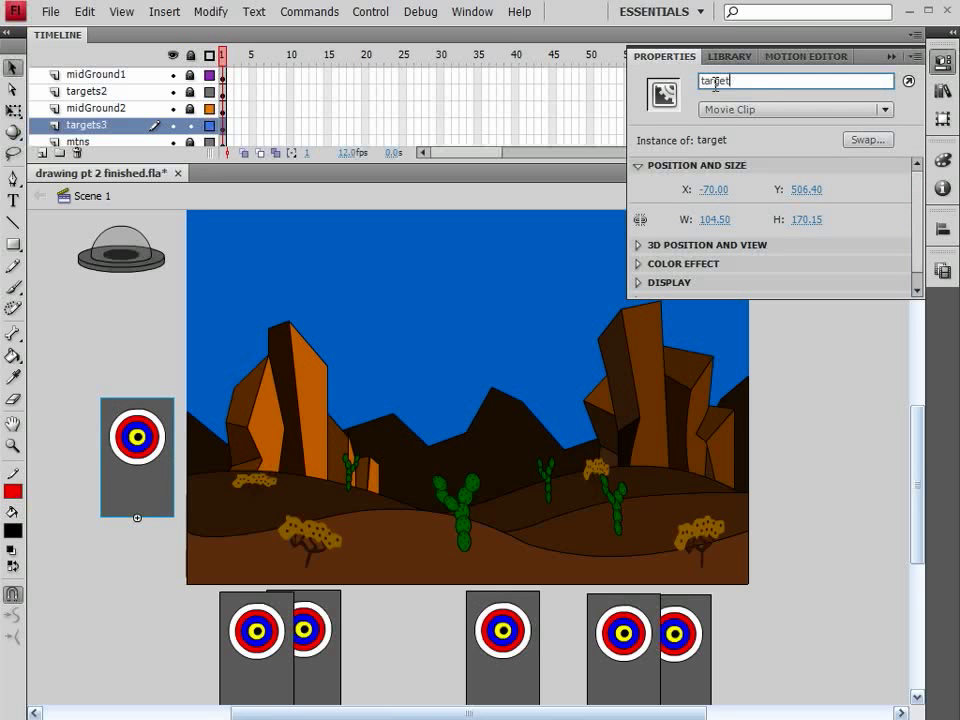
{"action": "type", "text": "6"}
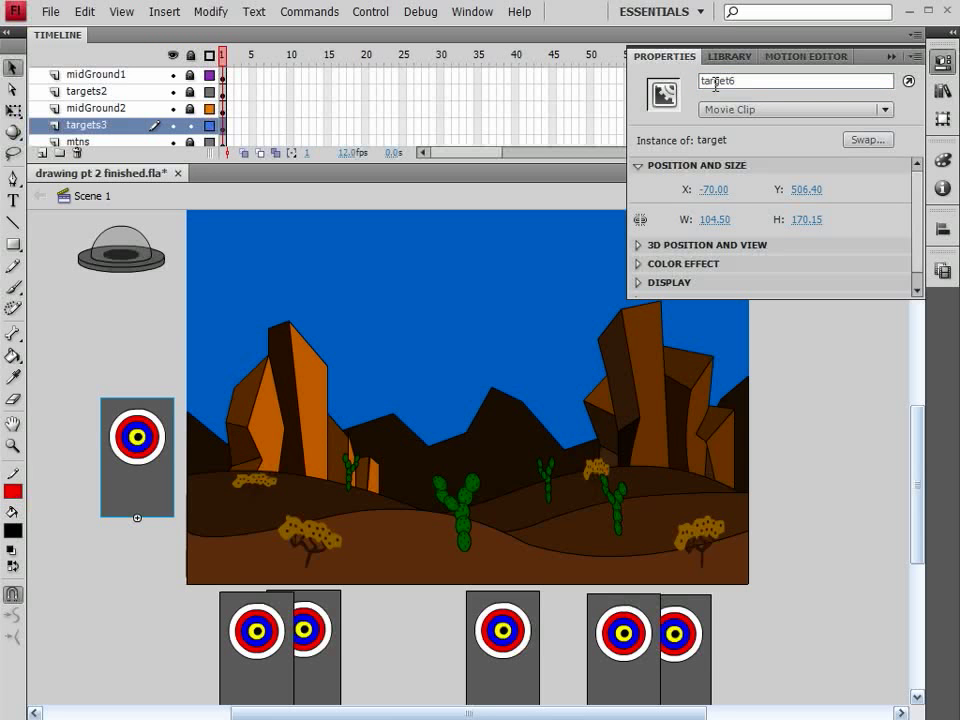
{"action": "left_click", "coordinate": [713, 189]}
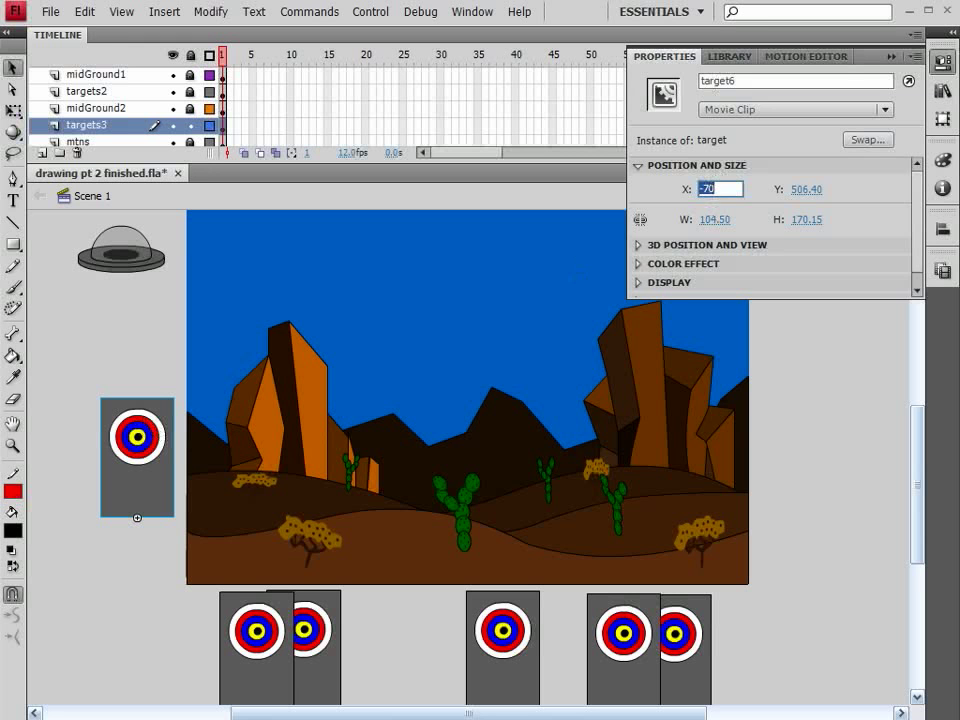
{"action": "key", "text": "ctrl+F3"}
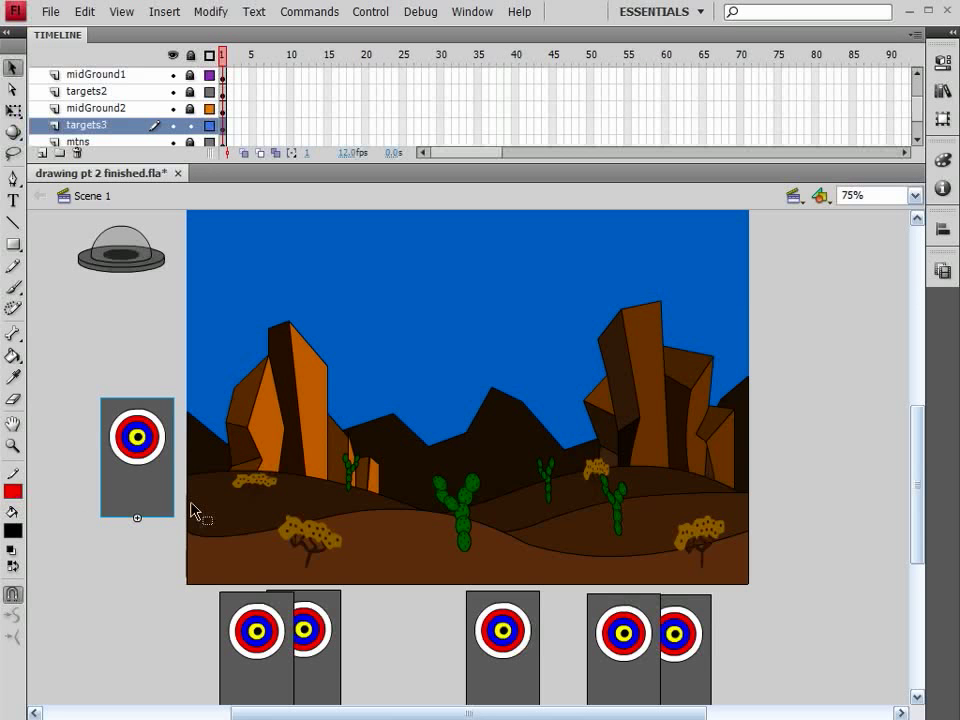
Nudge target6 horizontally across the scene until it sits fully outside the stage's right edge
{"action": "key", "text": "shift+Right"}
{"action": "key", "text": "shift+Right"}
{"action": "key", "text": "shift+Right"}
{"action": "key", "text": "shift+Right"}
{"action": "key", "text": "shift+Right"}
{"action": "key", "text": "shift+Right"}
{"action": "key", "text": "shift+Right"}
{"action": "key", "text": "shift+Right"}
{"action": "key", "text": "shift+Right"}
{"action": "key", "text": "shift+Right"}
{"action": "key", "text": "shift+Right"}
{"action": "key", "text": "shift+Right"}
{"action": "key", "text": "shift+Right"}
{"action": "key", "text": "shift+Right"}
{"action": "key", "text": "shift+Right"}
{"action": "key", "text": "shift+Right"}
{"action": "key", "text": "shift+Right"}
{"action": "key", "text": "shift+Right"}
{"action": "key", "text": "shift+Right"}
{"action": "key", "text": "shift+Right"}
{"action": "key", "text": "shift+Right"}
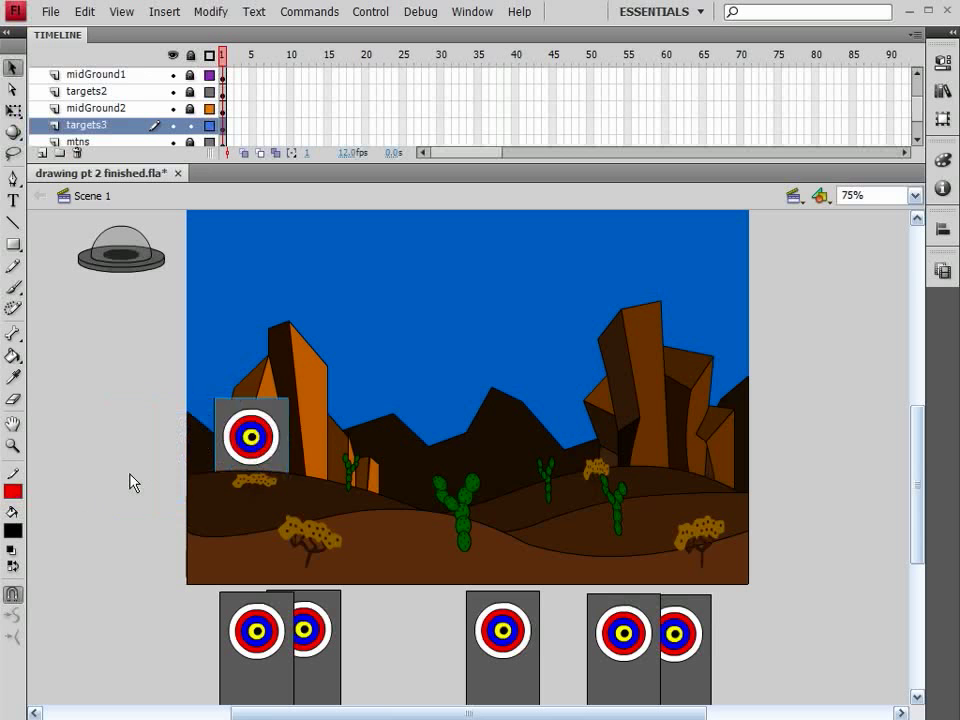
{"action": "key", "text": "shift+Right"}
{"action": "key", "text": "shift+Right"}
{"action": "key", "text": "shift+Right"}
{"action": "key", "text": "shift+Right"}
{"action": "key", "text": "shift+Right"}
{"action": "key", "text": "shift+Right"}
{"action": "key", "text": "shift+Right"}
{"action": "key", "text": "shift+Right"}
{"action": "key", "text": "shift+Right"}
{"action": "key", "text": "shift+Right"}
{"action": "key", "text": "shift+Right"}
{"action": "key", "text": "shift+Right"}
{"action": "key", "text": "shift+Right"}
{"action": "key", "text": "shift+Right"}
{"action": "key", "text": "shift+Right"}
{"action": "key", "text": "shift+Right"}
{"action": "key", "text": "shift+Right"}
{"action": "key", "text": "shift+Right"}
{"action": "key", "text": "shift+Right"}
{"action": "key", "text": "shift+Right"}
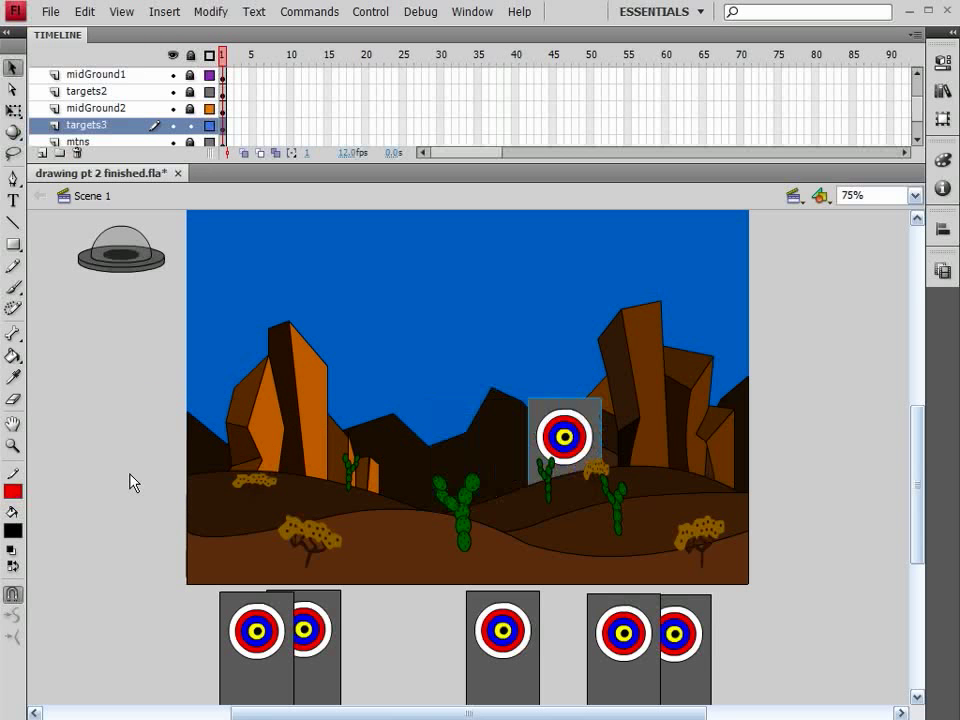
{"action": "key", "text": "shift+Right"}
{"action": "key", "text": "shift+Right"}
{"action": "key", "text": "shift+Right"}
{"action": "key", "text": "shift+Right"}
{"action": "key", "text": "shift+Right"}
{"action": "key", "text": "shift+Right"}
{"action": "key", "text": "shift+Right"}
{"action": "key", "text": "shift+Right"}
{"action": "key", "text": "shift+Right"}
{"action": "key", "text": "shift+Right"}
{"action": "key", "text": "shift+Right"}
{"action": "key", "text": "shift+Right"}
{"action": "key", "text": "shift+Right"}
{"action": "key", "text": "shift+Right"}
{"action": "key", "text": "shift+Right"}
{"action": "key", "text": "shift+Right"}
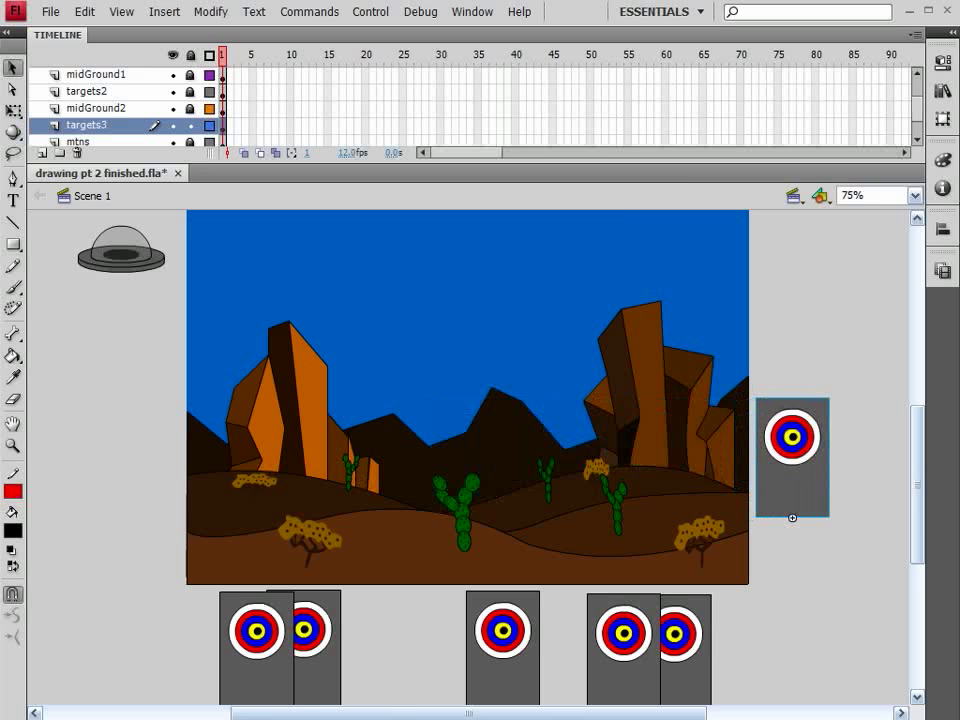
Set target6's X position to 860
{"action": "left_click", "coordinate": [941, 61]}
{"action": "left_click", "coordinate": [716, 189]}
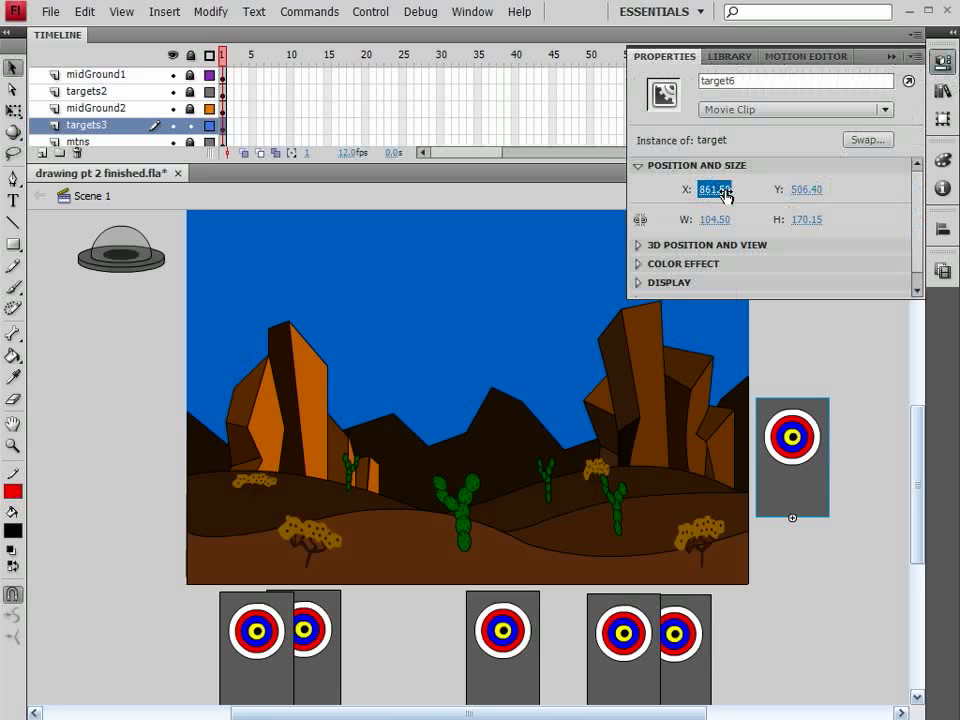
{"action": "type", "text": "8"}
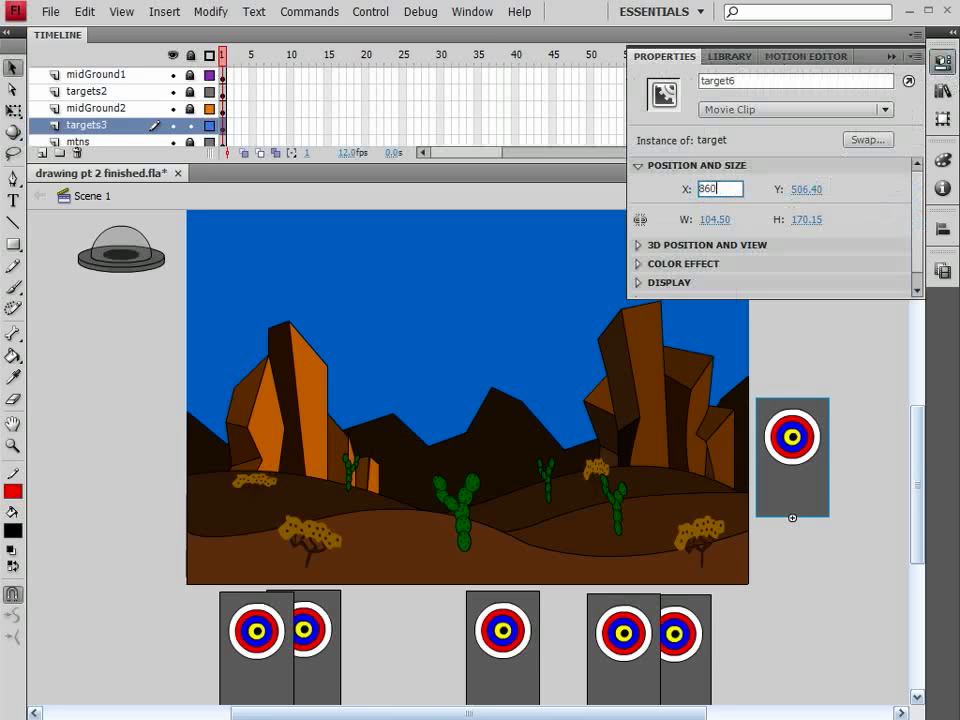
{"action": "type", "text": "60"}
{"action": "key", "text": "Return"}
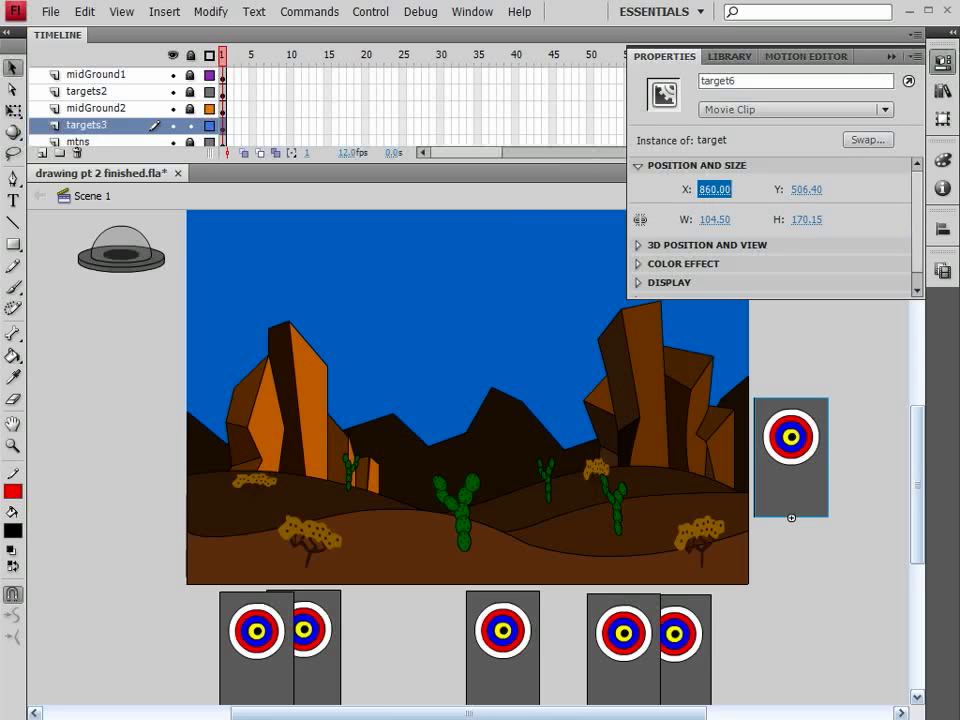
{"action": "left_click", "coordinate": [888, 55]}
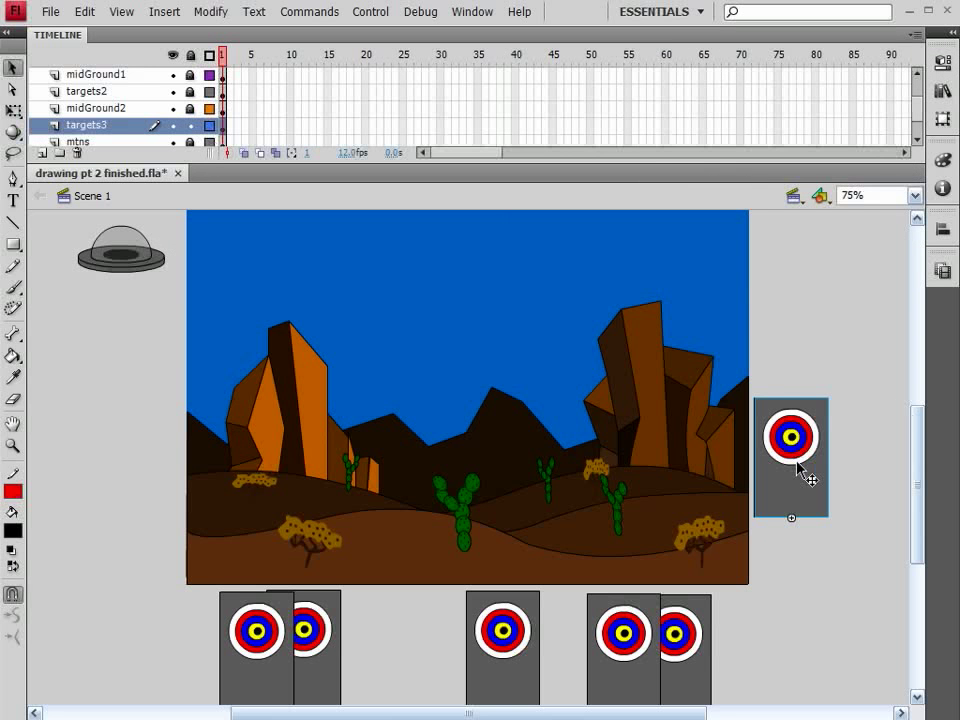
Lock the targets3 layer, unlock targets2 and paste a copy of the target clip onto it
{"action": "left_click", "coordinate": [190, 126]}
{"action": "left_click", "coordinate": [190, 91]}
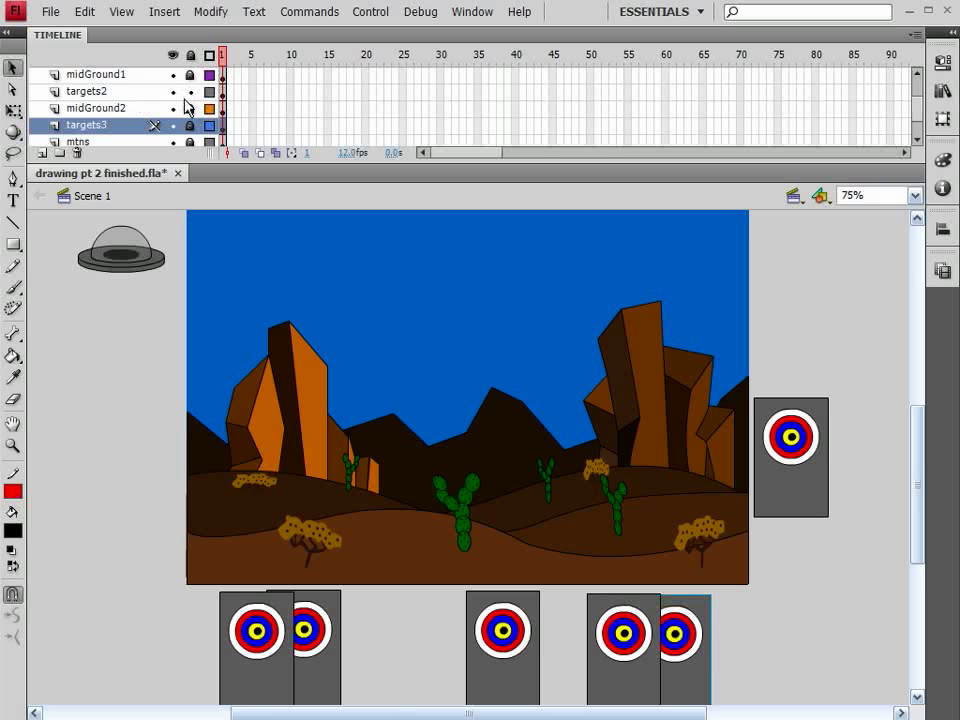
{"action": "left_click", "coordinate": [127, 94]}
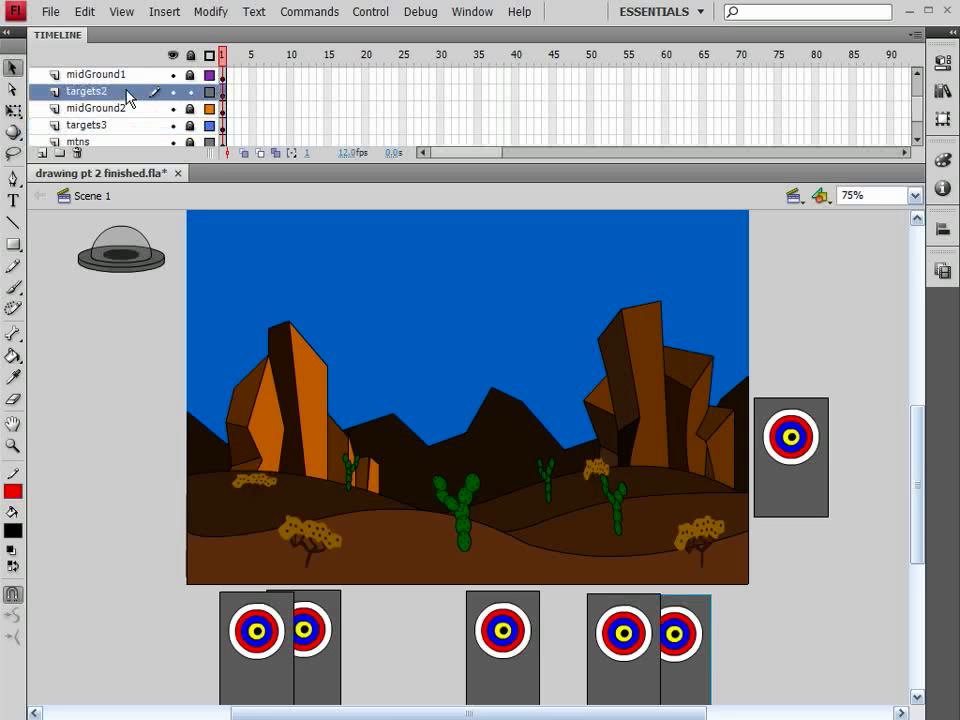
{"action": "key", "text": "ctrl+v"}
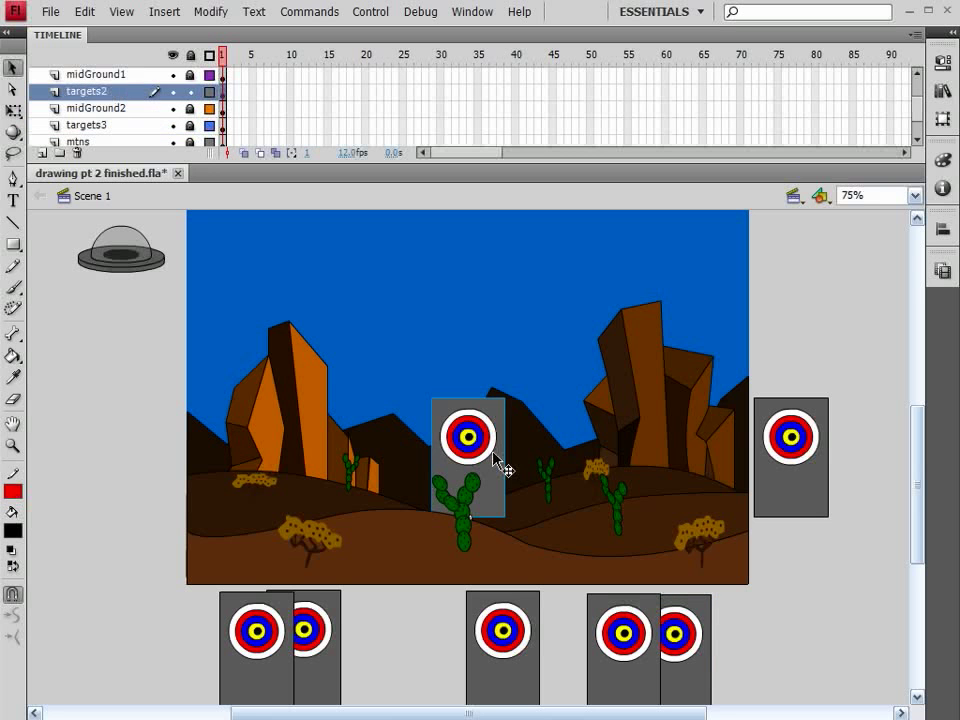
Lower the pasted target to about Y 572, nudge it off the stage's left side to about X -59, and lock targets2
{"action": "left_click_drag", "start_coordinate": [497, 459], "coordinate": [542, 503]}
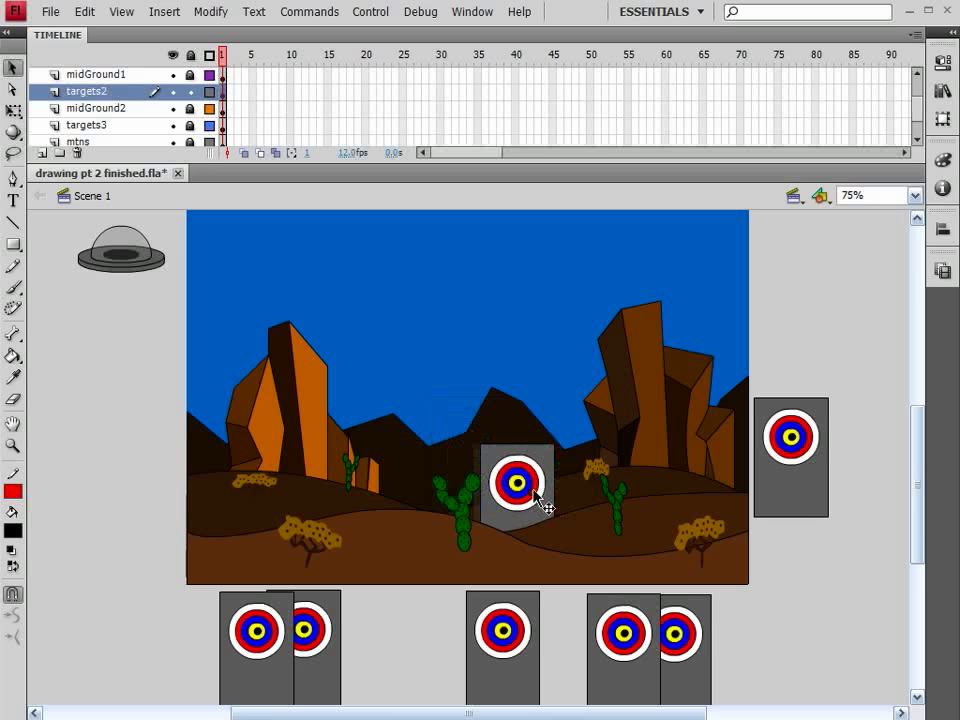
{"action": "key", "text": "shift+Left"}
{"action": "key", "text": "shift+Left"}
{"action": "key", "text": "shift+Left"}
{"action": "key", "text": "shift+Left"}
{"action": "key", "text": "shift+Left"}
{"action": "key", "text": "shift+Left"}
{"action": "key", "text": "shift+Left"}
{"action": "key", "text": "shift+Left"}
{"action": "key", "text": "shift+Left"}
{"action": "key", "text": "shift+Left"}
{"action": "key", "text": "shift+Left"}
{"action": "key", "text": "shift+Left"}
{"action": "key", "text": "shift+Left"}
{"action": "key", "text": "shift+Left"}
{"action": "key", "text": "shift+Left"}
{"action": "key", "text": "shift+Left"}
{"action": "key", "text": "shift+Left"}
{"action": "key", "text": "shift+Left"}
{"action": "key", "text": "shift+Left"}
{"action": "key", "text": "shift+Left"}
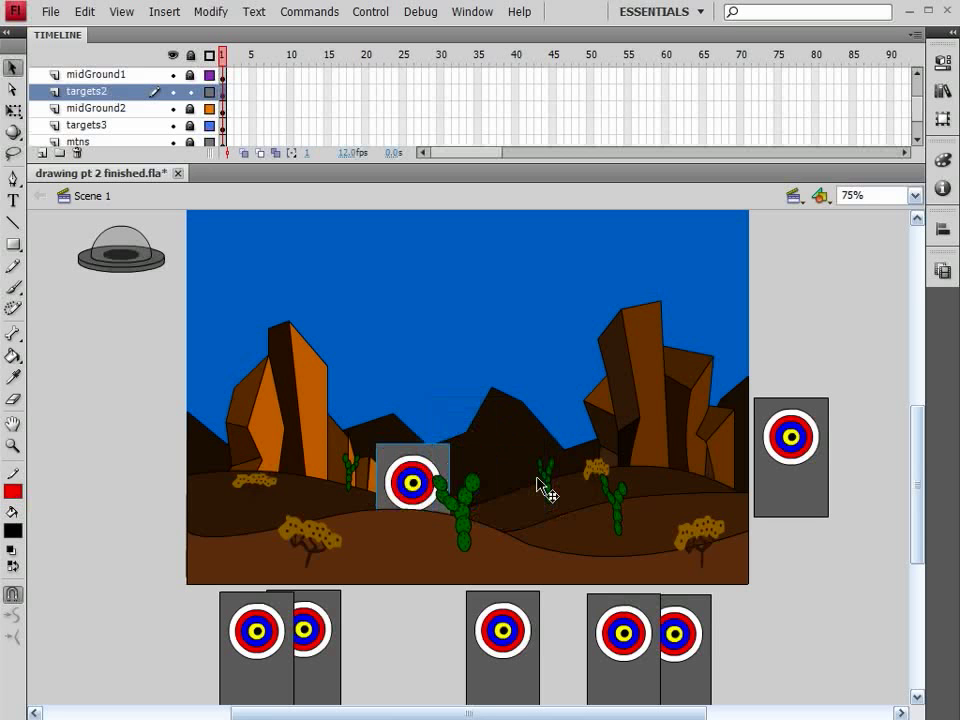
{"action": "key", "text": "shift+Left"}
{"action": "key", "text": "shift+Left"}
{"action": "key", "text": "shift+Left"}
{"action": "key", "text": "shift+Left"}
{"action": "key", "text": "shift+Left"}
{"action": "key", "text": "shift+Left"}
{"action": "key", "text": "shift+Left"}
{"action": "key", "text": "shift+Left"}
{"action": "key", "text": "shift+Left"}
{"action": "key", "text": "shift+Left"}
{"action": "key", "text": "shift+Left"}
{"action": "key", "text": "shift+Left"}
{"action": "key", "text": "shift+Left"}
{"action": "key", "text": "shift+Left"}
{"action": "key", "text": "shift+Left"}
{"action": "key", "text": "shift+Left"}
{"action": "key", "text": "shift+Left"}
{"action": "key", "text": "shift+Left"}
{"action": "key", "text": "shift+Left"}
{"action": "key", "text": "shift+Left"}
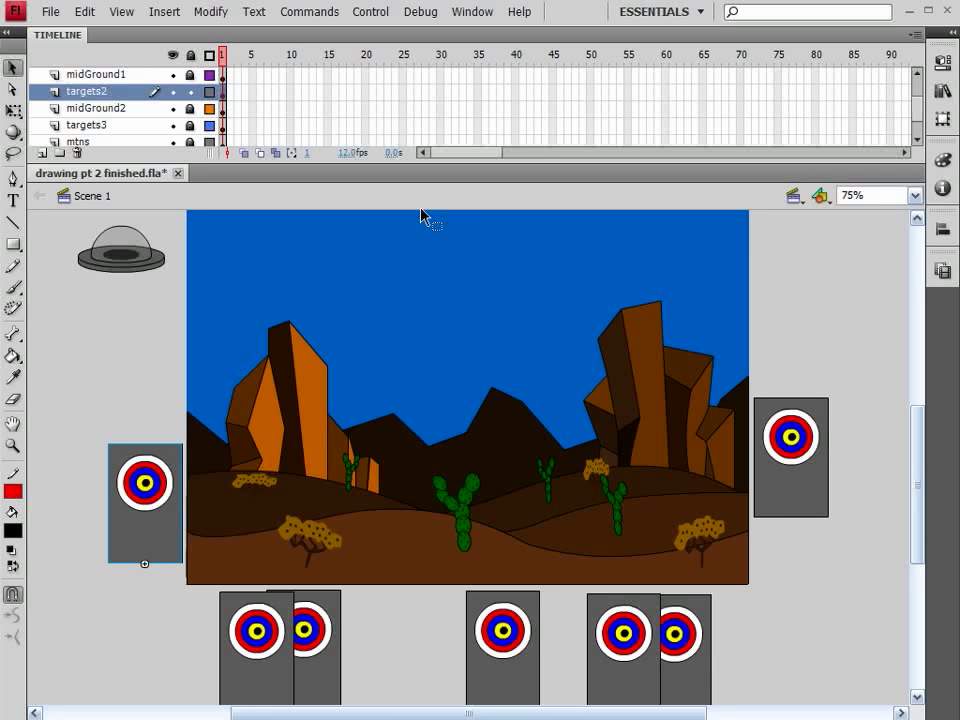
{"action": "left_click", "coordinate": [190, 92]}
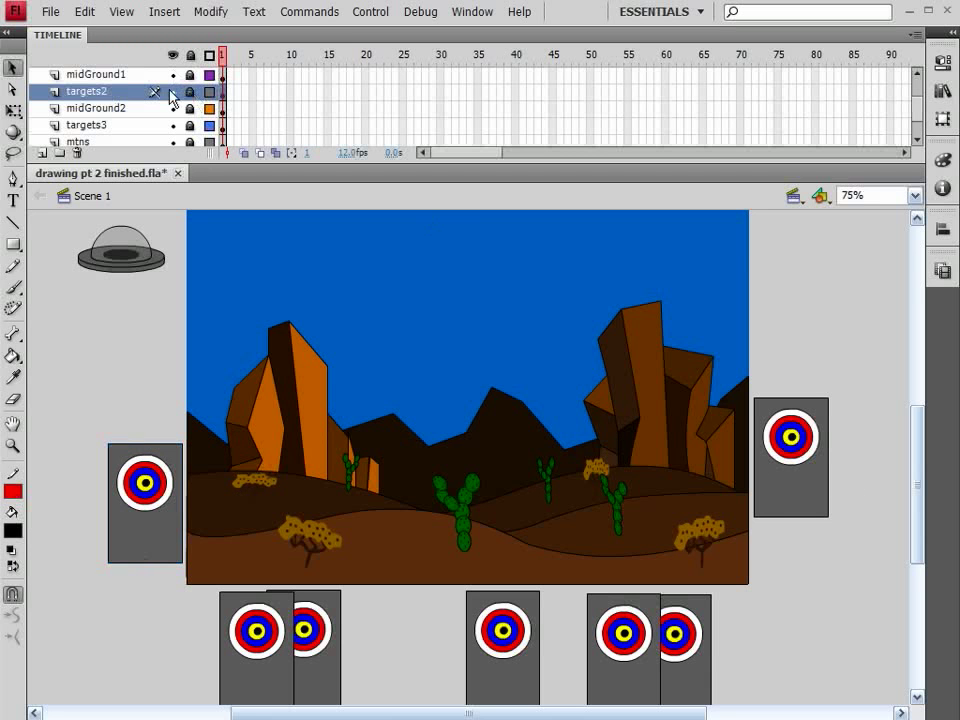
Unlock the targets1 layer and paste a copy of the target clip onto it
{"action": "scroll", "coordinate": [121, 96], "scroll_direction": "up", "scroll_amount": 2}
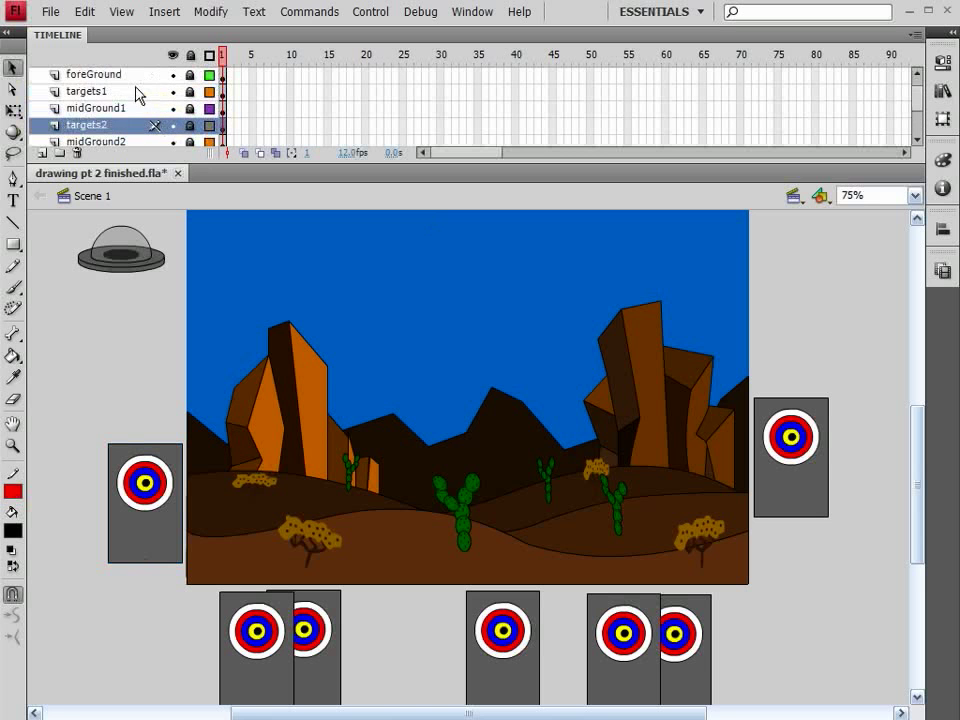
{"action": "left_click", "coordinate": [139, 91]}
{"action": "left_click", "coordinate": [190, 91]}
{"action": "key", "text": "ctrl+v"}
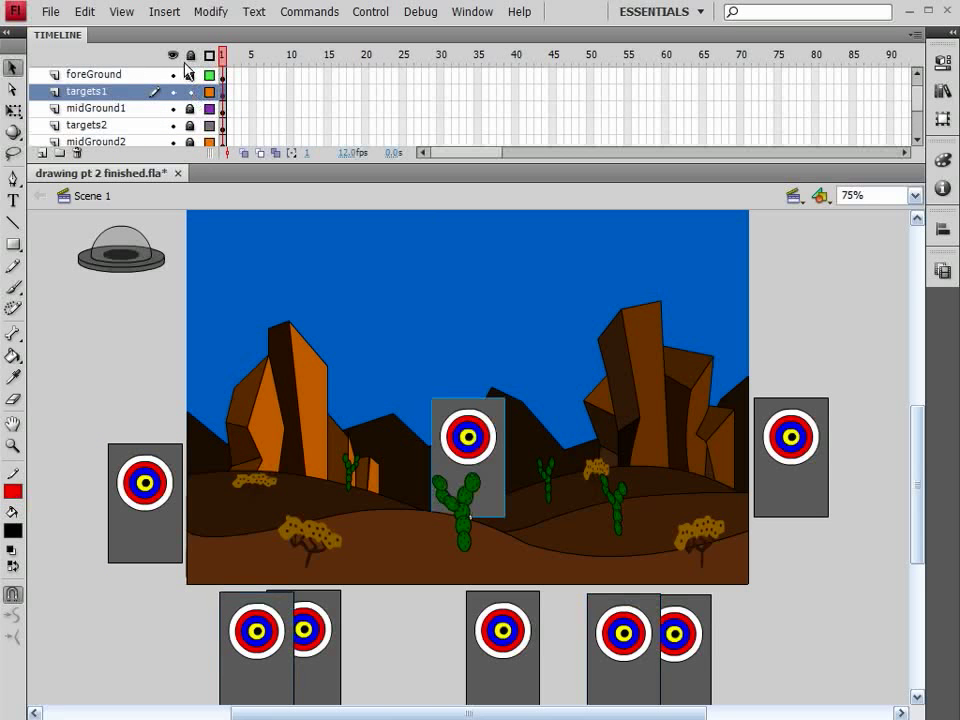
Move the pasted target down behind the foreground hill and off the stage's right side, to about X 858, Y 585
{"action": "left_click_drag", "start_coordinate": [484, 460], "coordinate": [616, 515]}
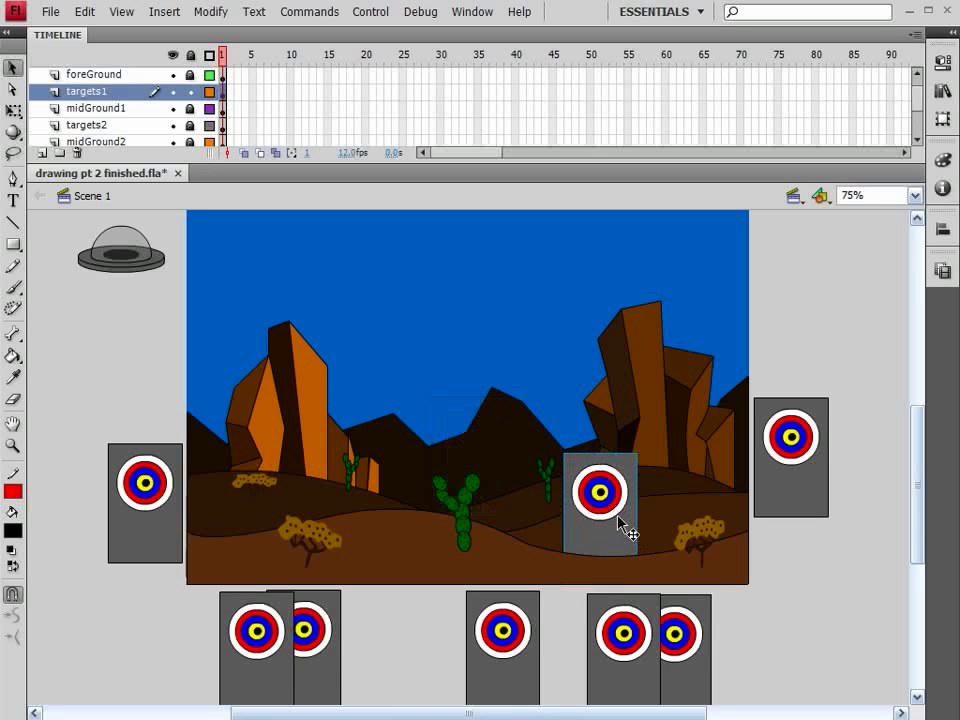
{"action": "key", "text": "shift+Right"}
{"action": "key", "text": "shift+Right"}
{"action": "key", "text": "shift+Right"}
{"action": "key", "text": "shift+Right"}
{"action": "key", "text": "shift+Right"}
{"action": "key", "text": "shift+Right"}
{"action": "key", "text": "shift+Right"}
{"action": "key", "text": "shift+Right"}
{"action": "key", "text": "shift+Right"}
{"action": "key", "text": "shift+Right"}
{"action": "key", "text": "shift+Right"}
{"action": "key", "text": "shift+Right"}
{"action": "key", "text": "shift+Right"}
{"action": "key", "text": "shift+Right"}
{"action": "key", "text": "shift+Right"}
{"action": "key", "text": "shift+Right"}
{"action": "key", "text": "shift+Right"}
{"action": "key", "text": "shift+Right"}
{"action": "key", "text": "shift+Right"}
{"action": "key", "text": "shift+Right"}
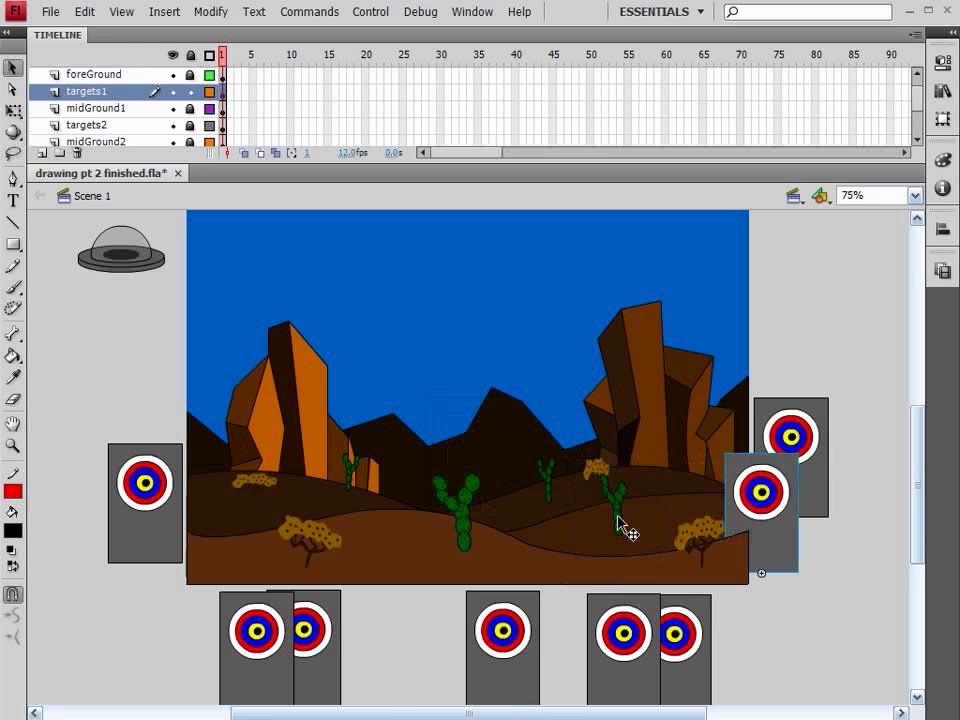
{"action": "key", "text": "shift+Left"}
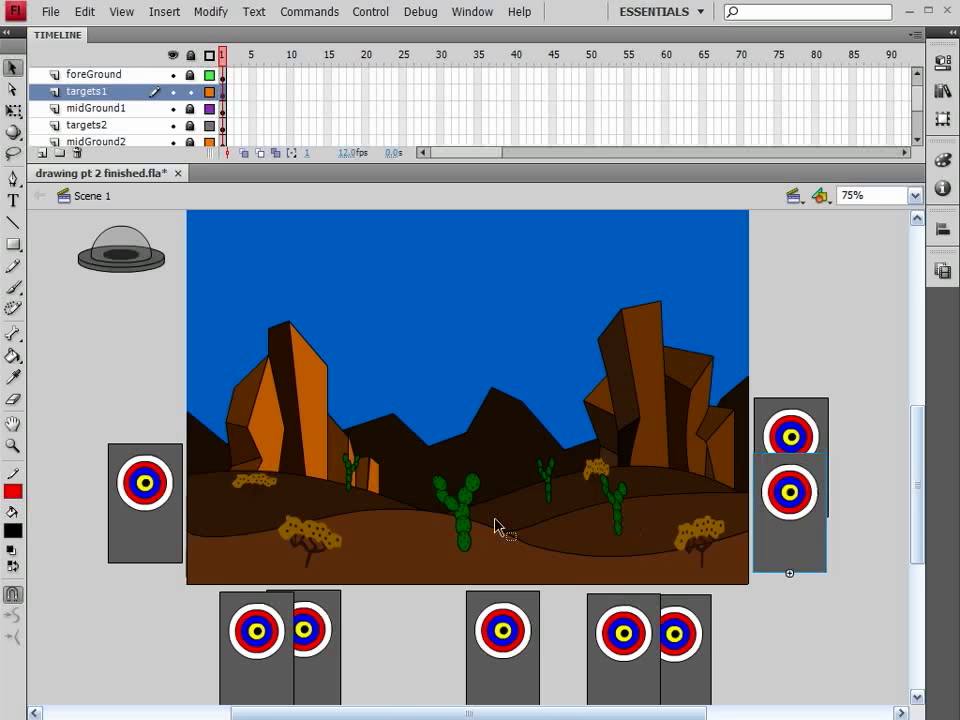
Name the new targets1 instance right of the stage target8
{"action": "left_click", "coordinate": [944, 63]}
{"action": "left_click", "coordinate": [743, 80]}
{"action": "left_click_drag", "start_coordinate": [743, 80], "coordinate": [729, 79]}
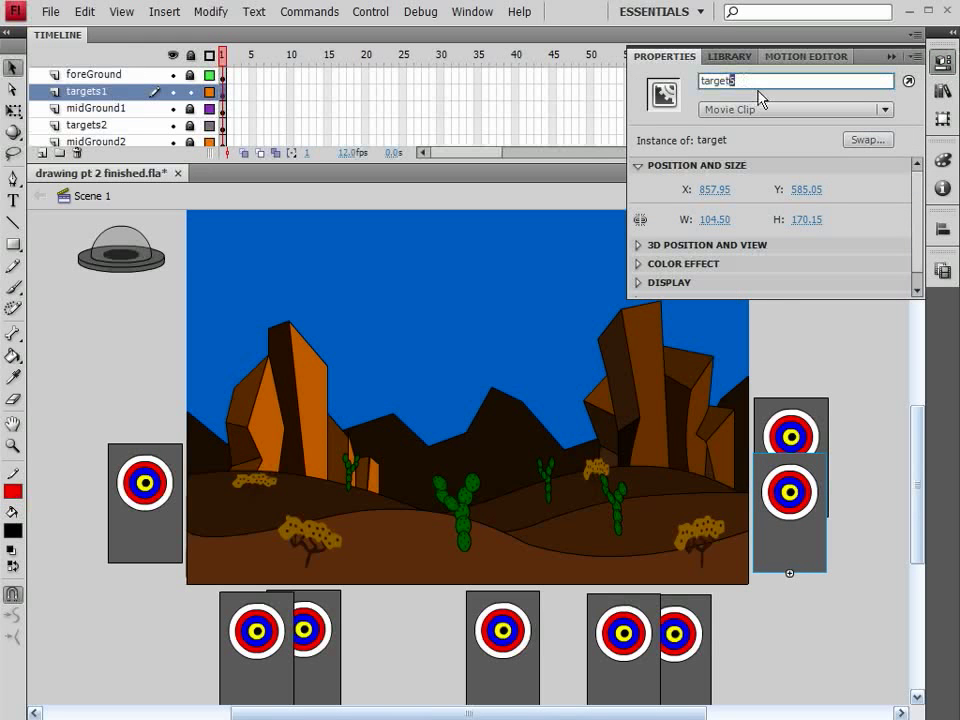
{"action": "type", "text": "6"}
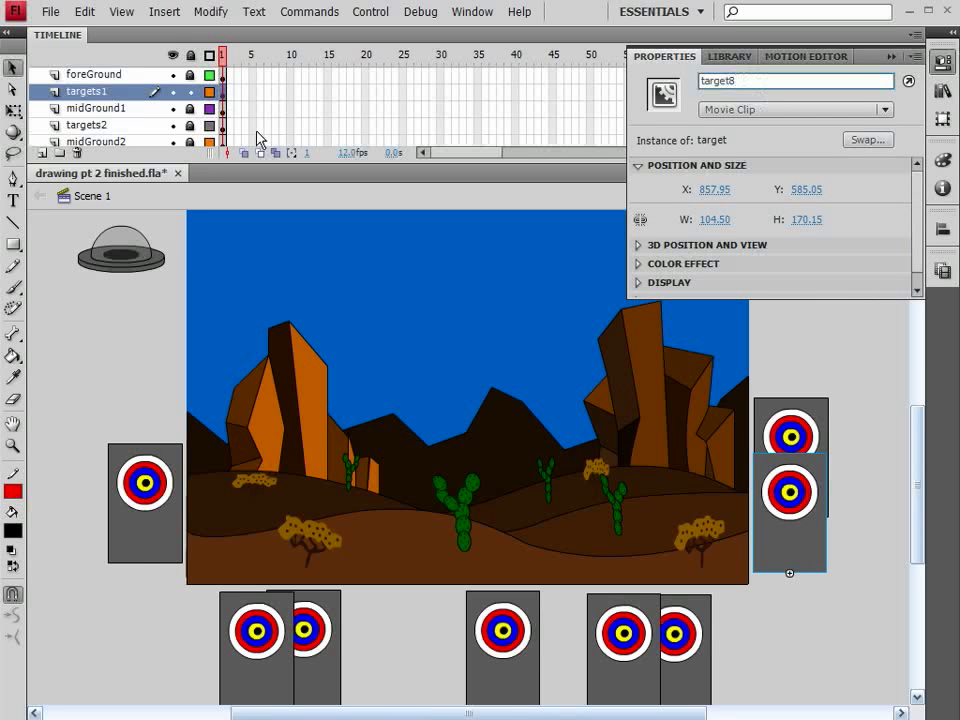
Unlock targets2, name the target instance left of the stage target7, and lock the layer again
{"action": "left_click", "coordinate": [191, 127]}
{"action": "left_click", "coordinate": [168, 470]}
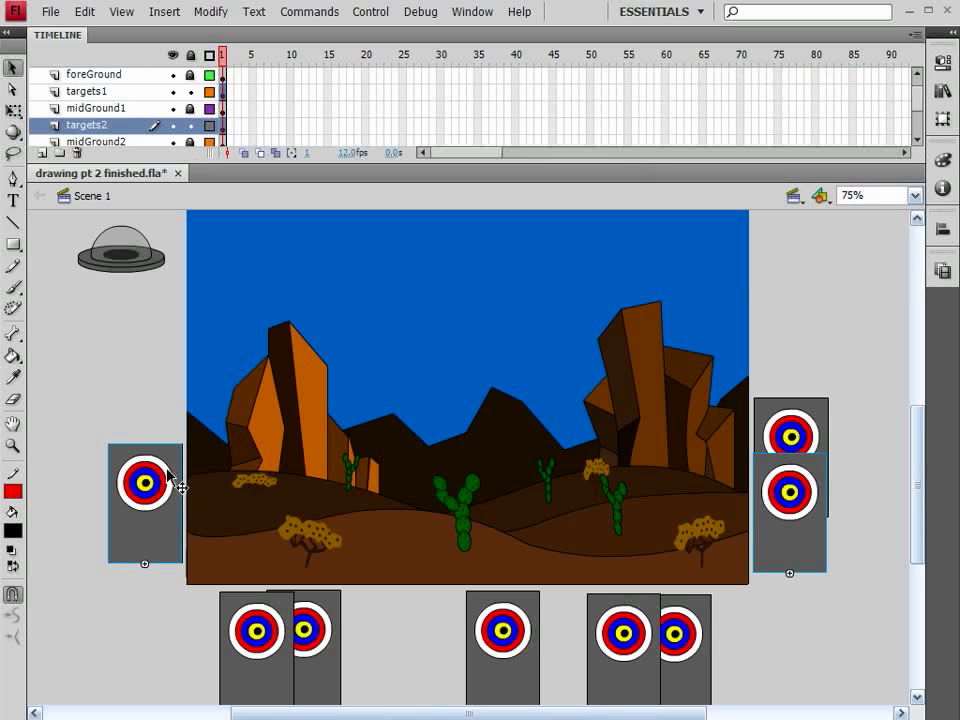
{"action": "left_click", "coordinate": [942, 62]}
{"action": "left_click_drag", "start_coordinate": [743, 80], "coordinate": [729, 81]}
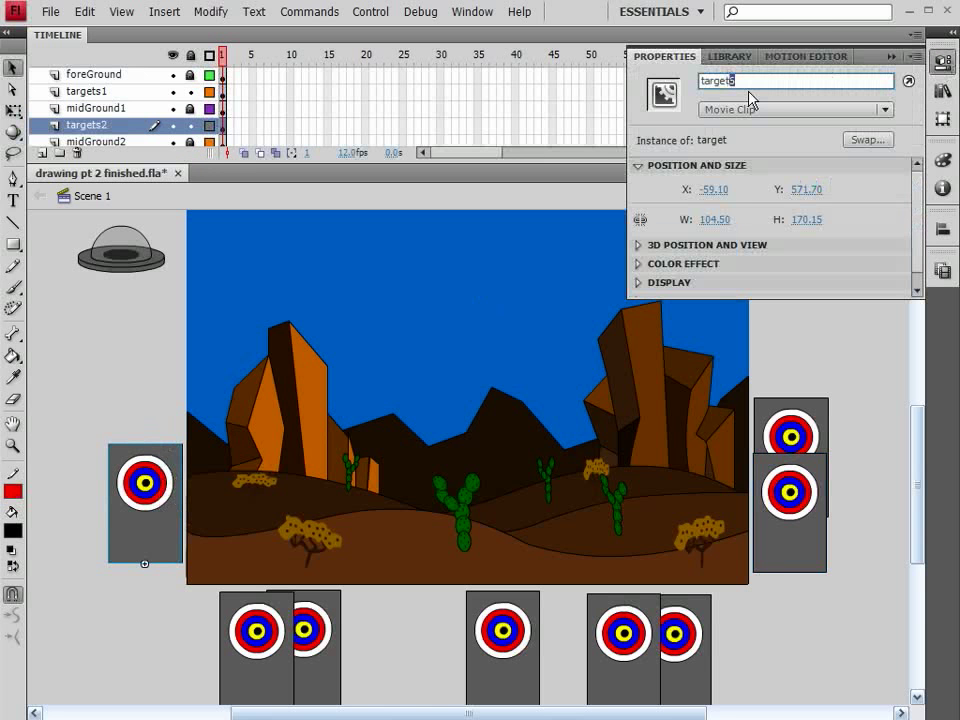
{"action": "type", "text": "7"}
{"action": "left_click", "coordinate": [809, 394]}
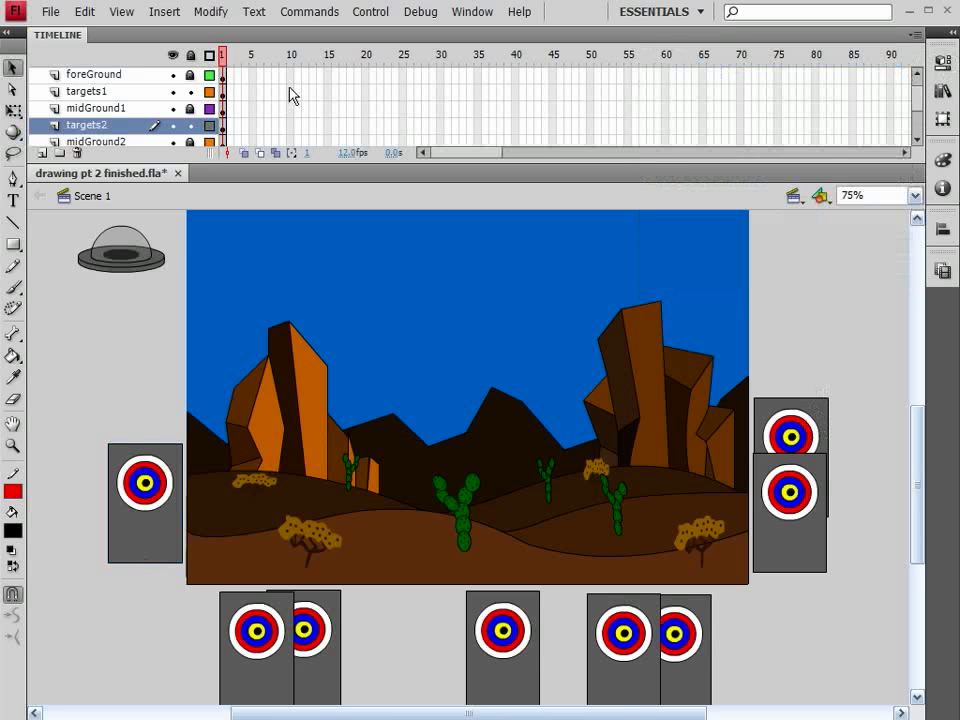
{"action": "left_click", "coordinate": [191, 127]}
Check what the mtns layer contains by toggling its visibility, and add a new layer between mtns and the background layer
{"action": "scroll", "coordinate": [191, 100], "scroll_direction": "down", "scroll_amount": 3}
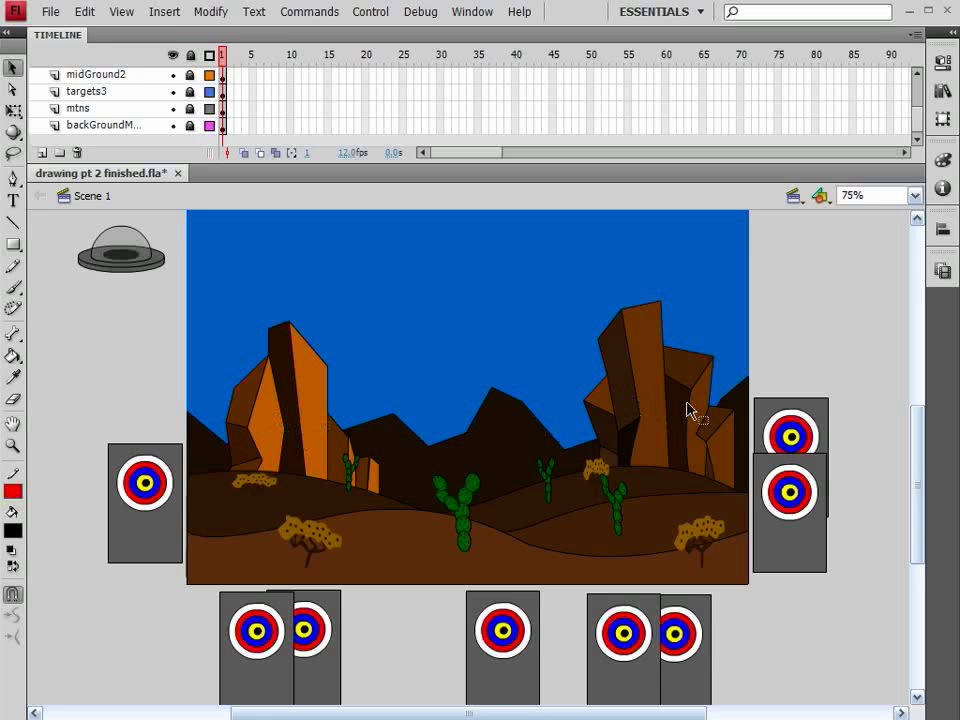
{"action": "left_click", "coordinate": [173, 108]}
{"action": "left_click", "coordinate": [173, 108]}
{"action": "left_click", "coordinate": [148, 125]}
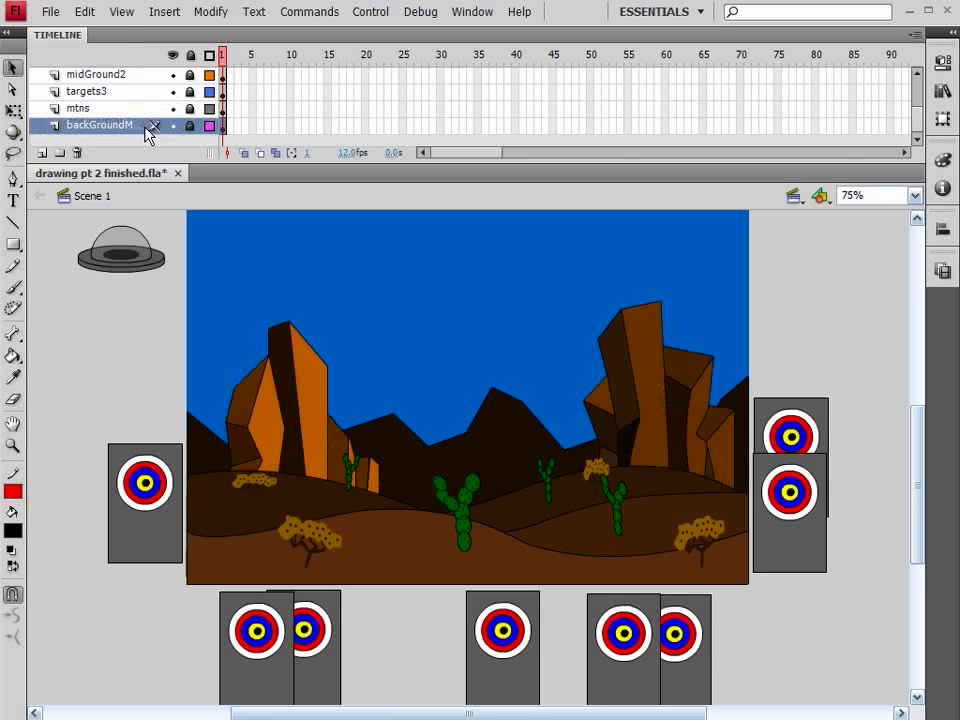
{"action": "left_click", "coordinate": [41, 152]}
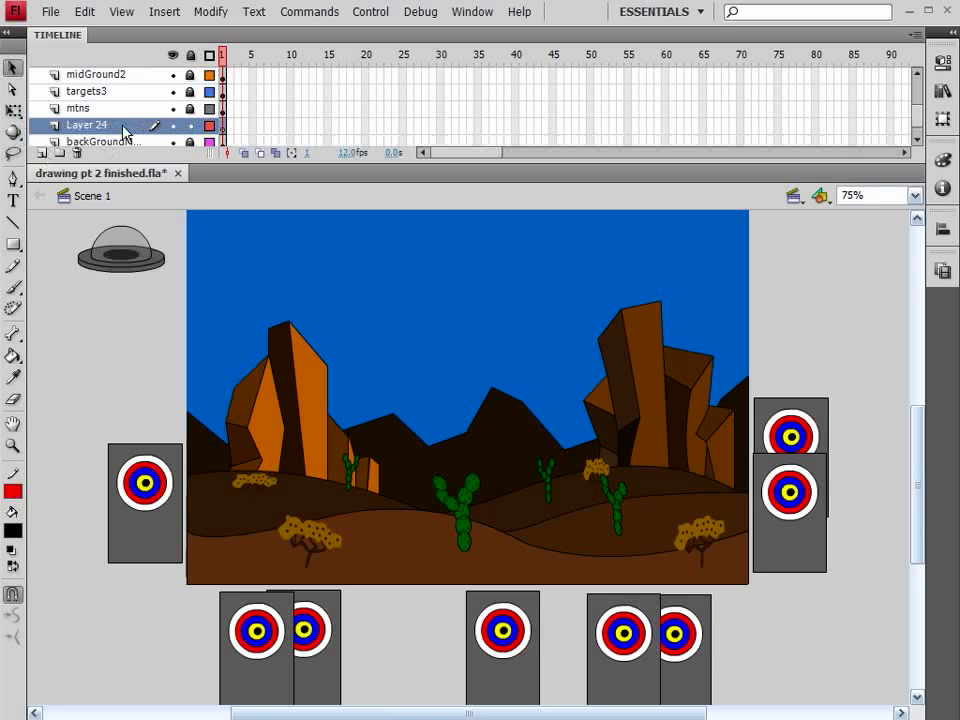
Paste a target onto the new layer, hide it behind the left rock at about X 131, Y 496, and name it target9
{"action": "key", "text": "ctrl+v"}
{"action": "left_click_drag", "start_coordinate": [495, 452], "coordinate": [300, 440]}
{"action": "left_click", "coordinate": [942, 63]}
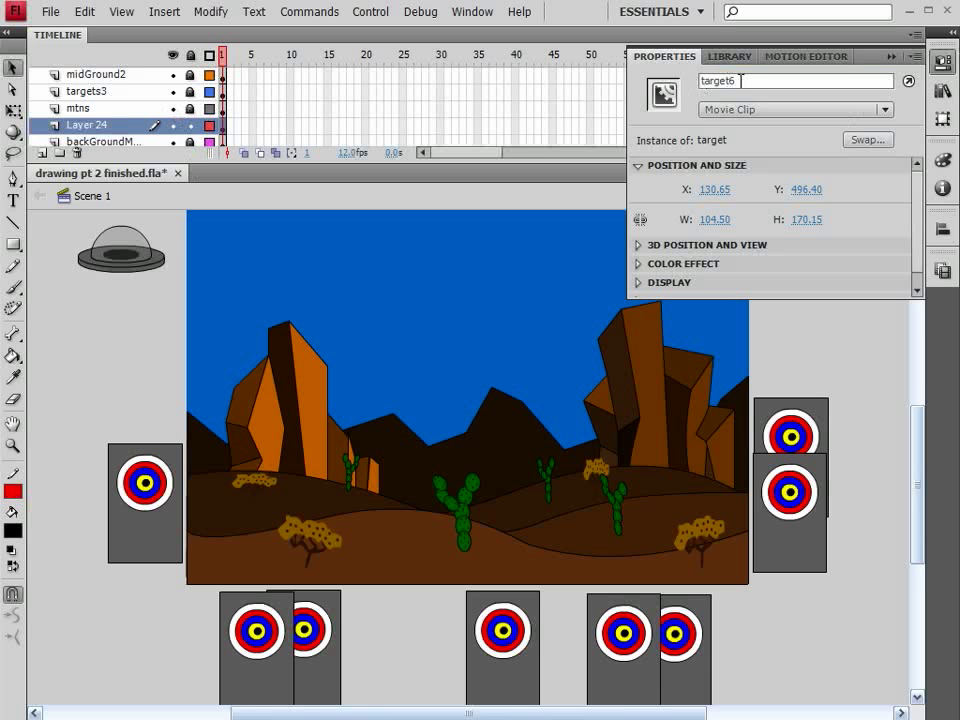
{"action": "left_click_drag", "start_coordinate": [741, 81], "coordinate": [730, 81]}
{"action": "type", "text": "9"}
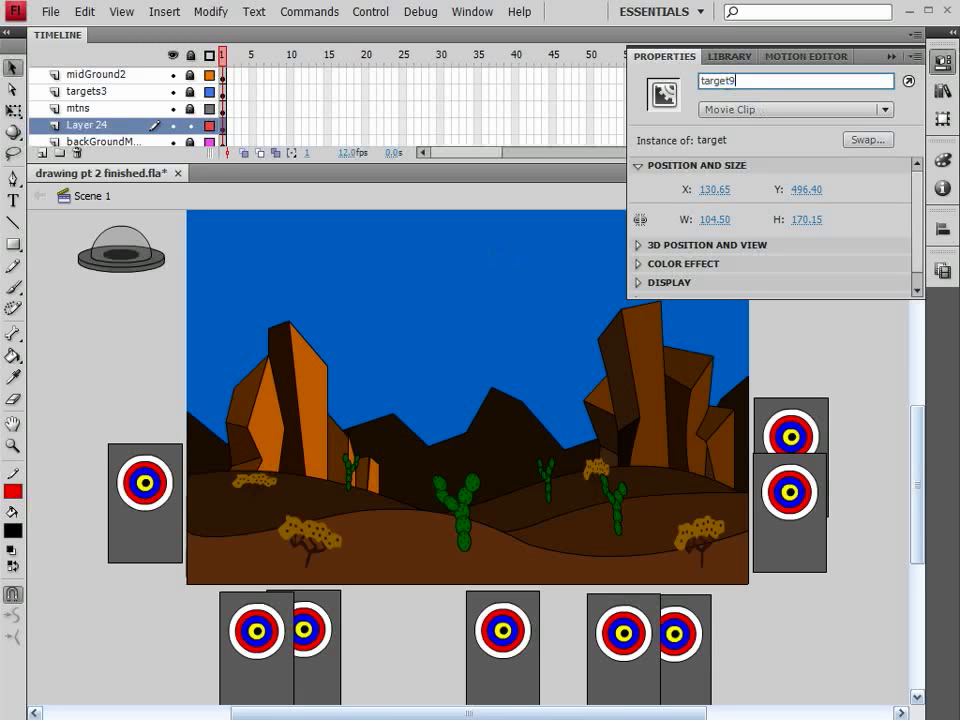
Confirm the instance name target9 and set that target's X position to 130
{"action": "left_click", "coordinate": [503, 257]}
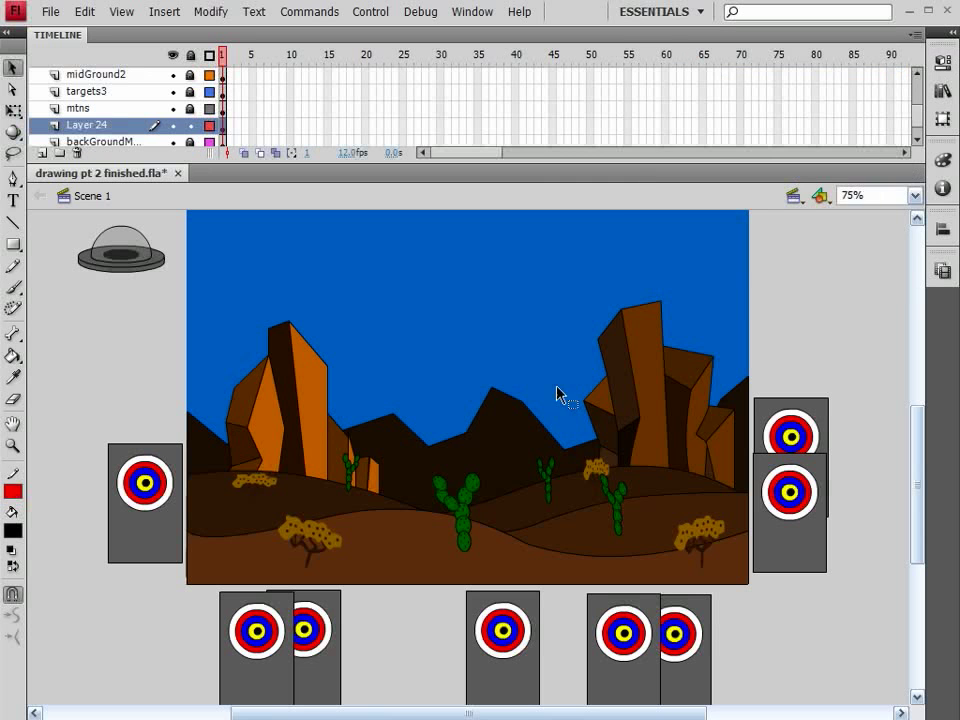
{"action": "left_click", "coordinate": [941, 62]}
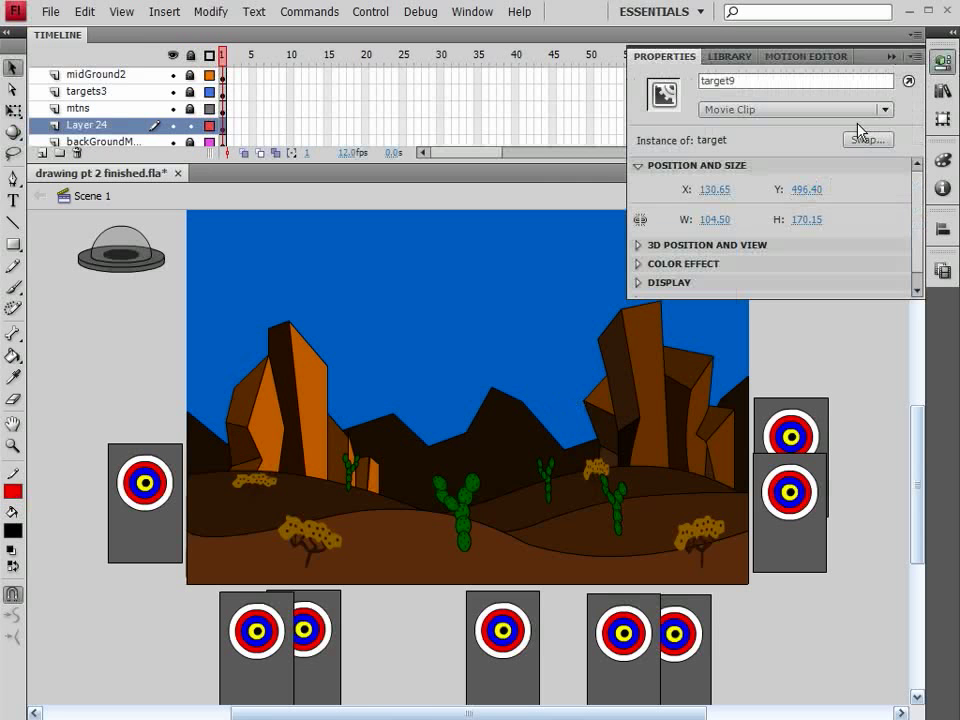
{"action": "left_click", "coordinate": [721, 189]}
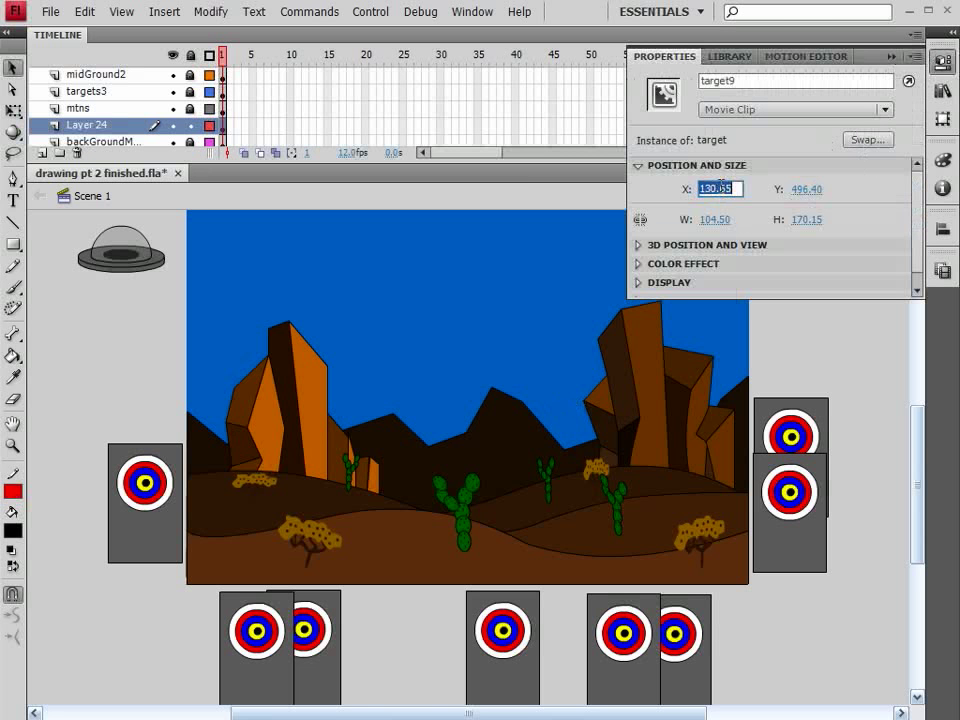
{"action": "left_click", "coordinate": [721, 189]}
{"action": "key", "text": "Delete"}
{"action": "key", "text": "Delete"}
{"action": "key", "text": "BackSpace"}
{"action": "key", "text": "Return"}
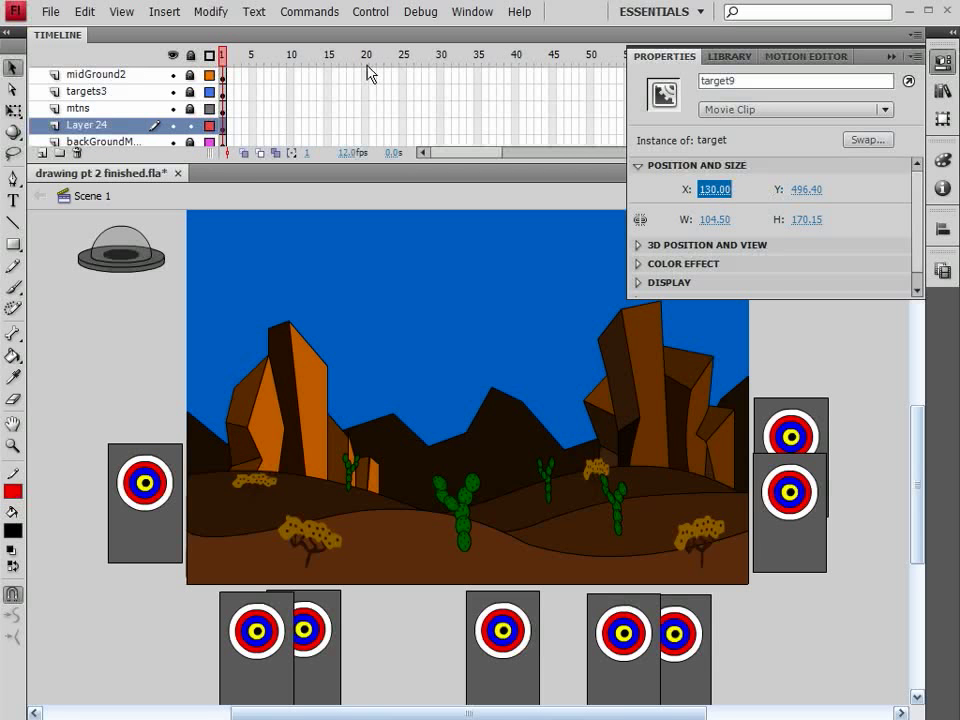
Hide the mtns layer, move target9 horizontally behind the right rock to about X 656, and show mtns again
{"action": "left_click", "coordinate": [172, 108]}
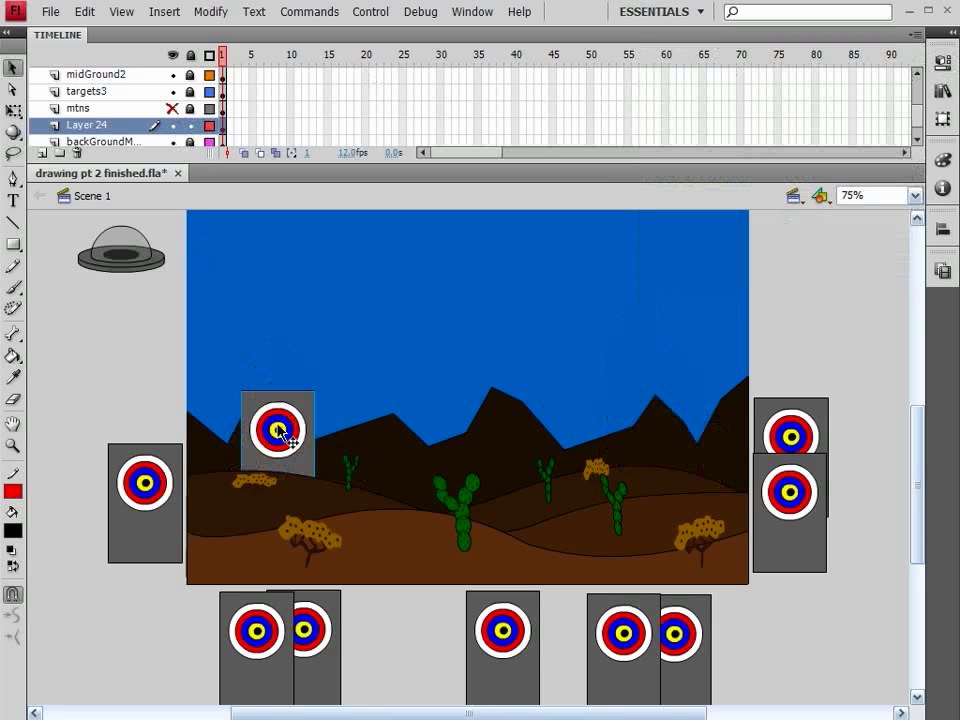
{"action": "left_click_drag", "start_coordinate": [282, 432], "coordinate": [291, 432]}
{"action": "key", "text": "shift+Right"}
{"action": "key", "text": "shift+Right"}
{"action": "key", "text": "shift+Right"}
{"action": "key", "text": "shift+Right"}
{"action": "key", "text": "shift+Right"}
{"action": "key", "text": "shift+Right"}
{"action": "key", "text": "shift+Right"}
{"action": "key", "text": "shift+Right"}
{"action": "key", "text": "shift+Right"}
{"action": "key", "text": "shift+Right"}
{"action": "key", "text": "shift+Right"}
{"action": "key", "text": "shift+Right"}
{"action": "key", "text": "shift+Right"}
{"action": "key", "text": "shift+Right"}
{"action": "key", "text": "shift+Right"}
{"action": "key", "text": "shift+Right"}
{"action": "key", "text": "shift+Right"}
{"action": "key", "text": "shift+Right"}
{"action": "key", "text": "shift+Right"}
{"action": "key", "text": "shift+Right"}
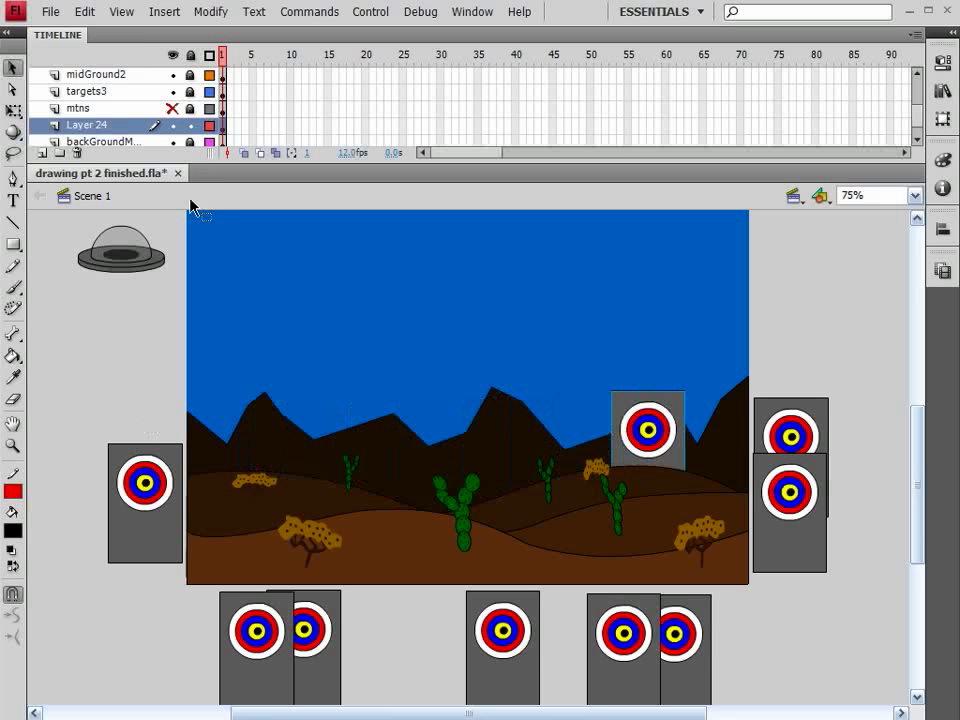
{"action": "left_click", "coordinate": [172, 108]}
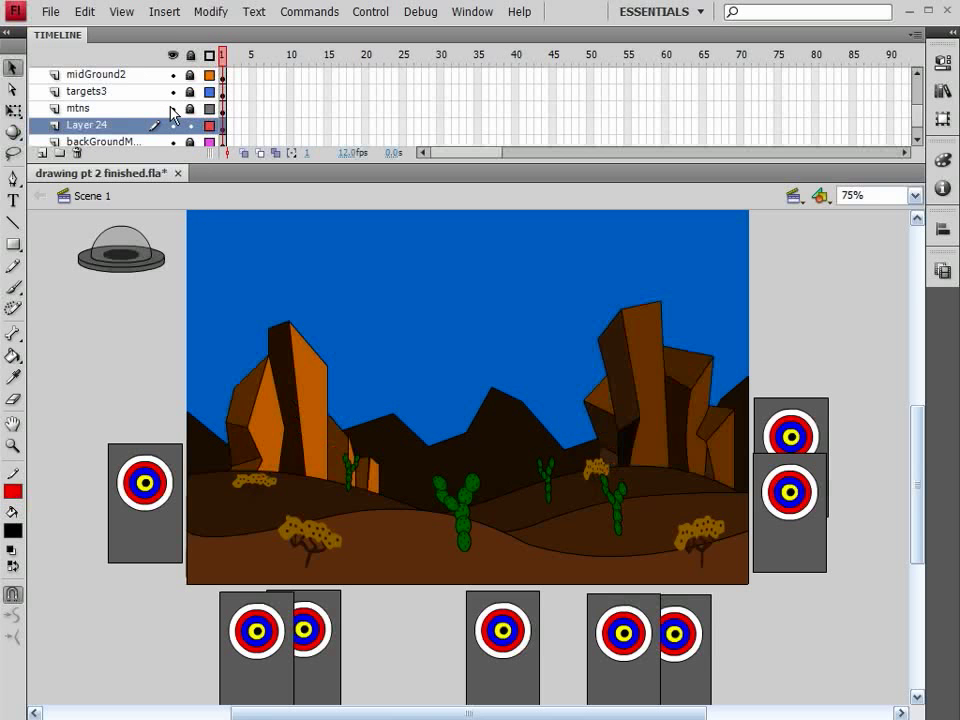
Hide the mtns layer again and check target9's X and Y position behind the right rock
{"action": "left_click", "coordinate": [172, 108]}
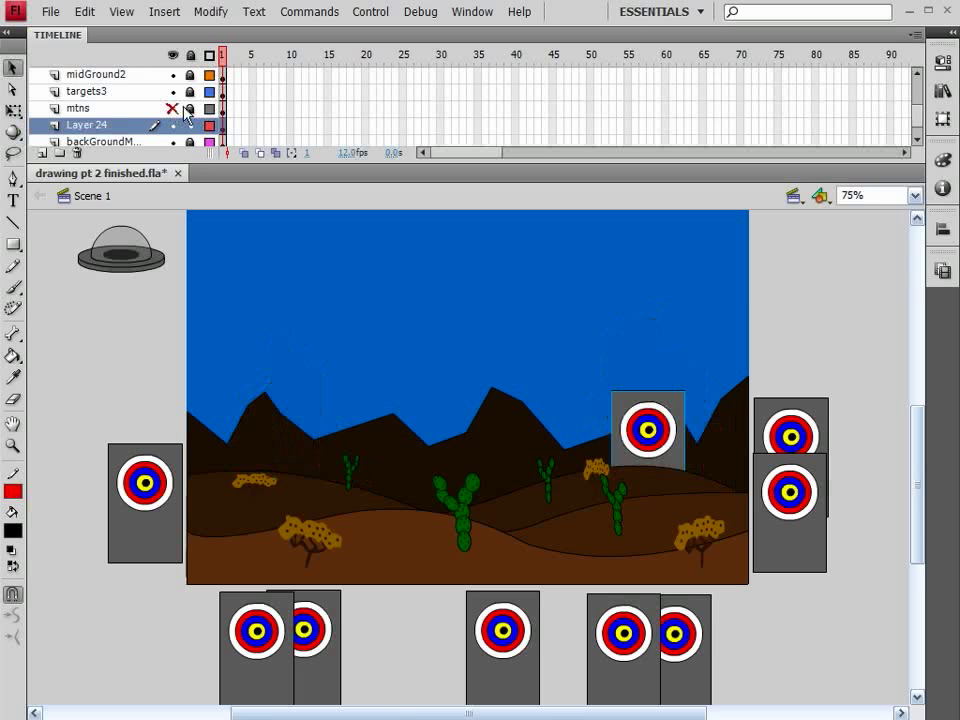
{"action": "left_click", "coordinate": [943, 62]}
{"action": "left_click", "coordinate": [944, 63]}
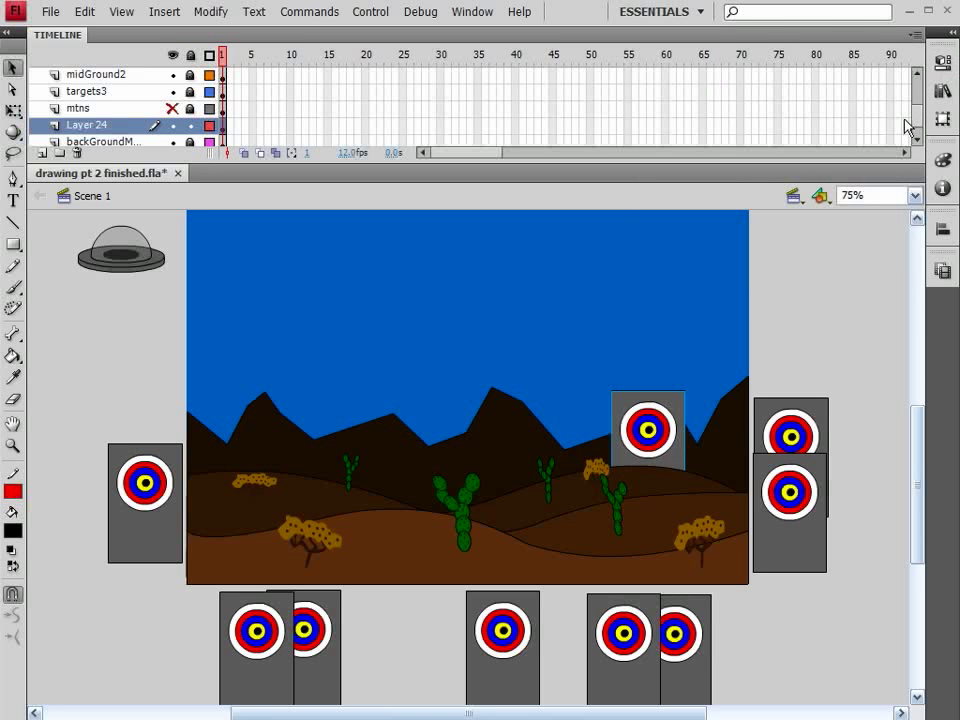
{"action": "left_click", "coordinate": [948, 63]}
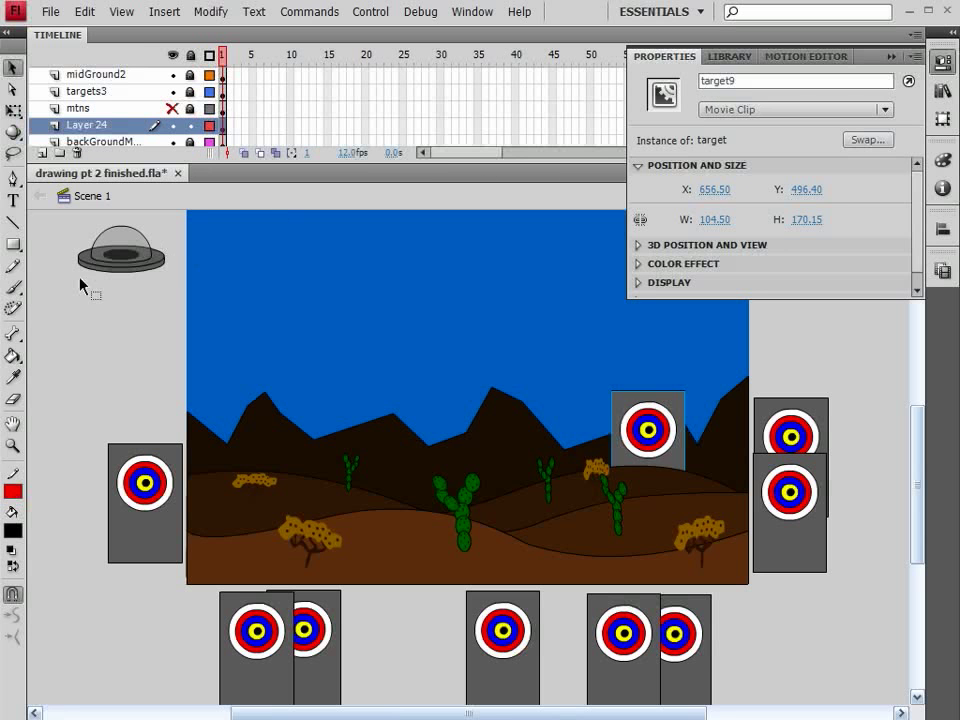
{"action": "left_click", "coordinate": [120, 258]}
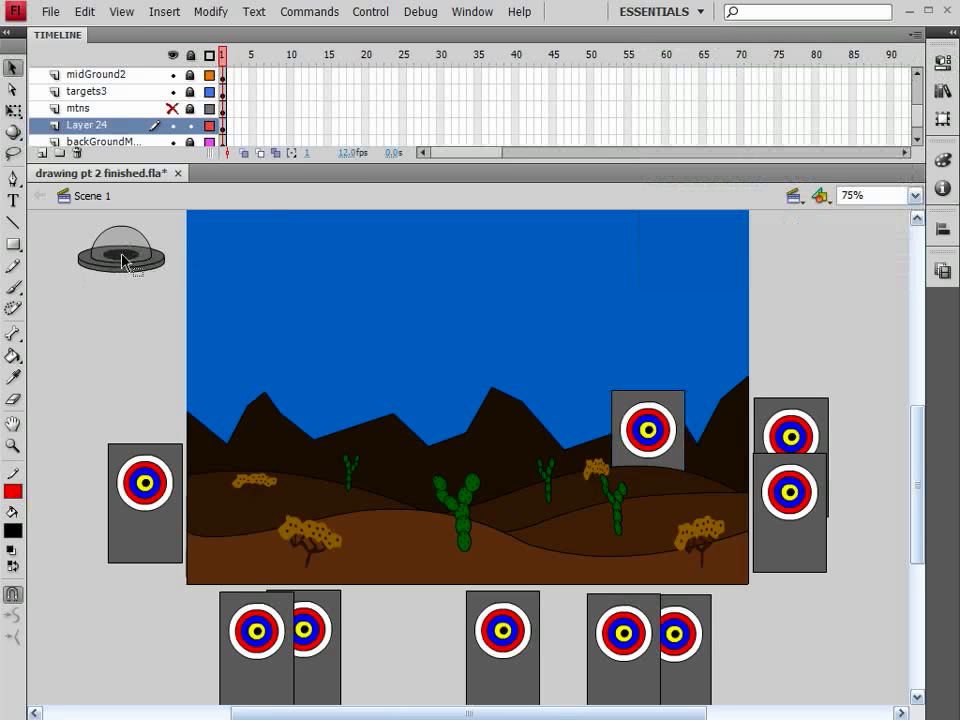